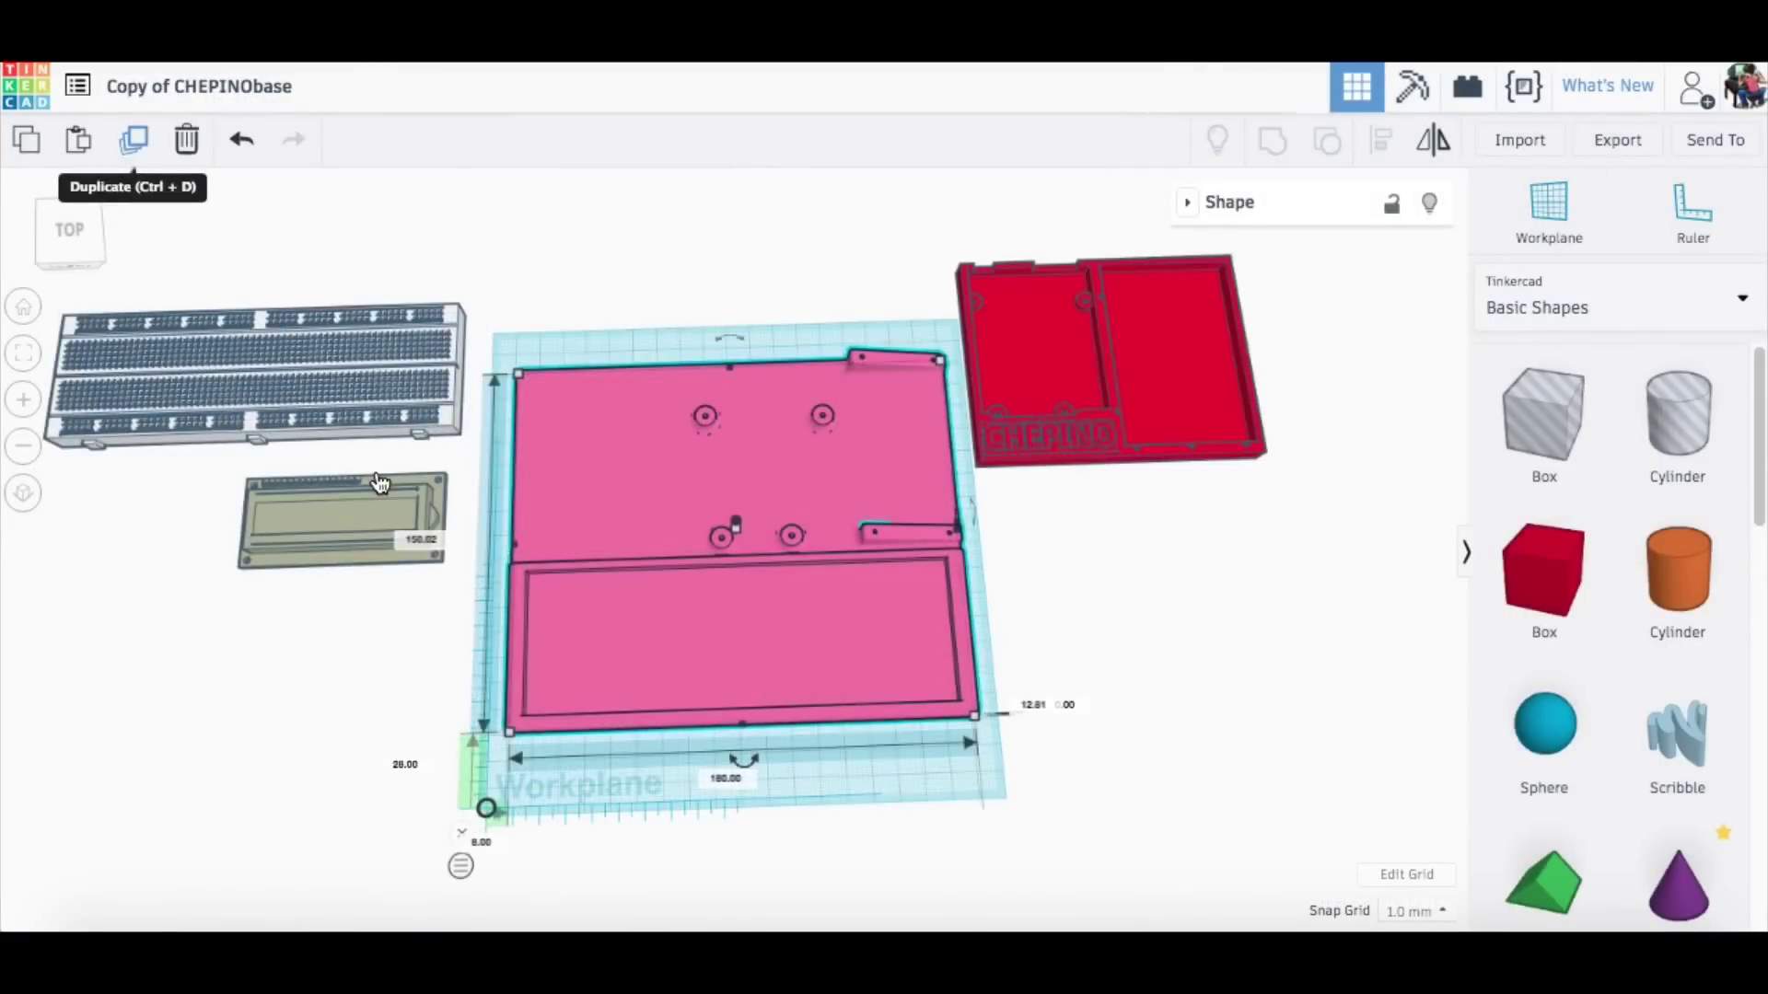
- Duplicate the pink base and move the copy off to the lower right
{"action": "left_click", "coordinate": [134, 139]}
{"action": "left_click", "coordinate": [687, 505]}
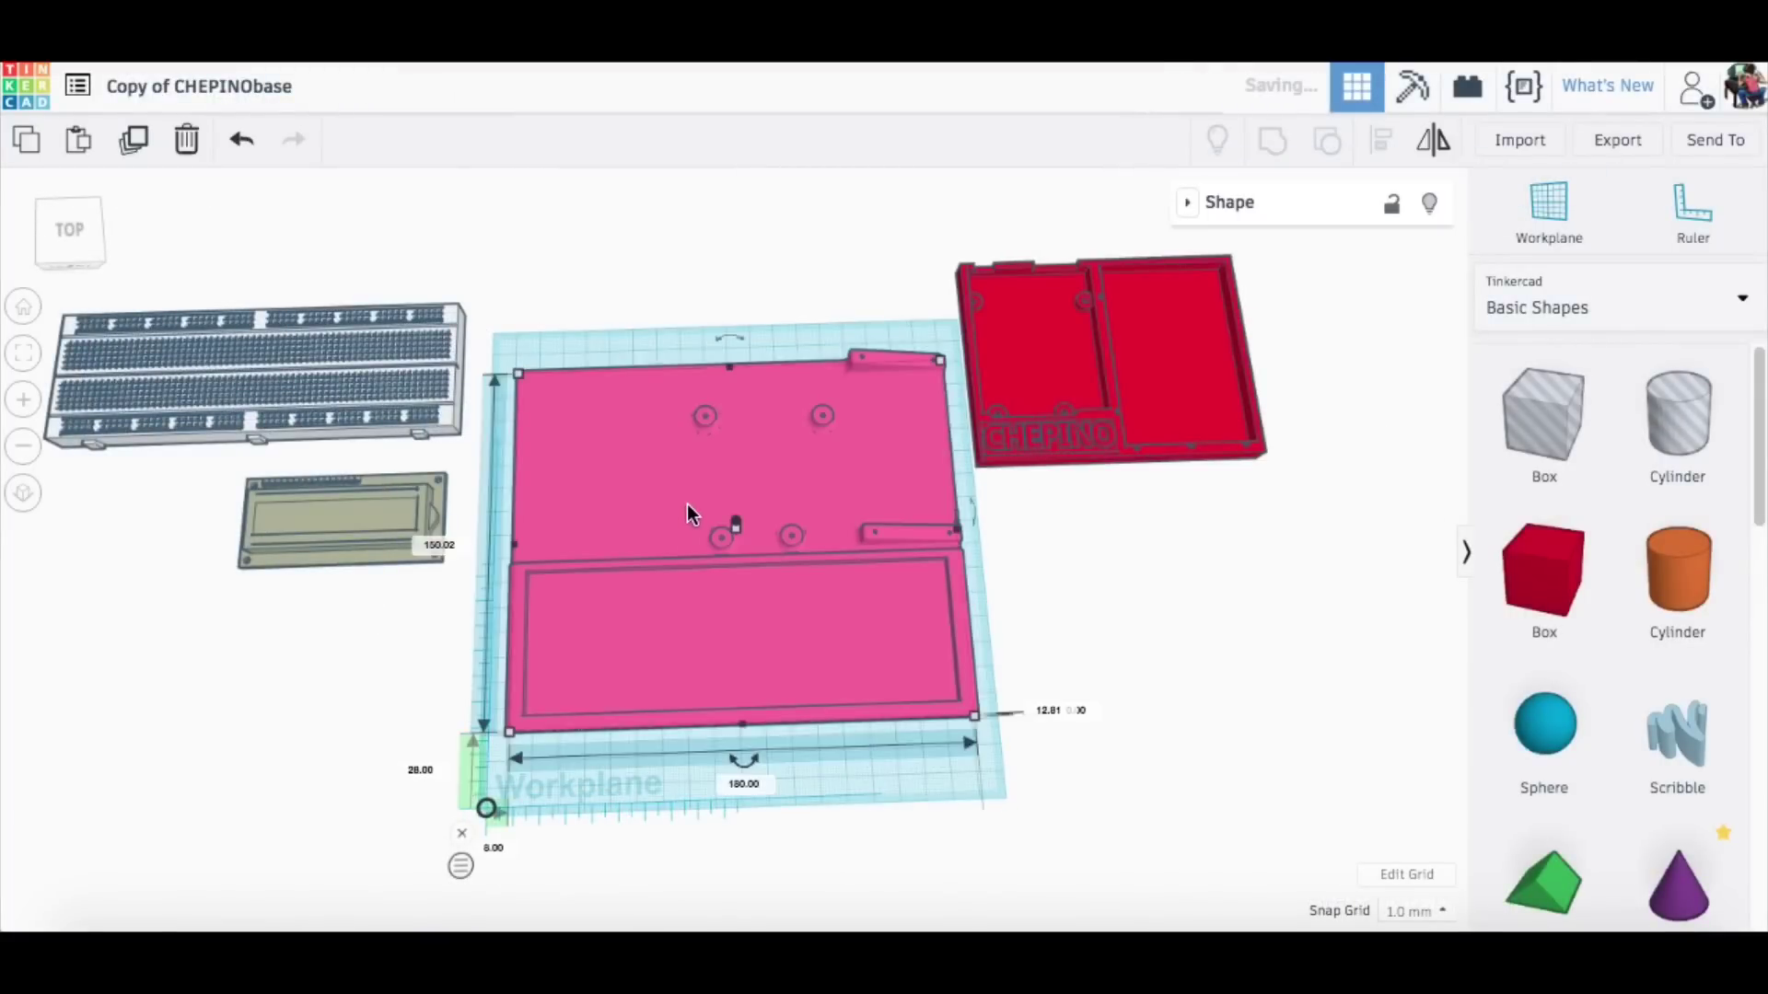
{"action": "left_click_drag", "start_coordinate": [687, 499], "coordinate": [1213, 645]}
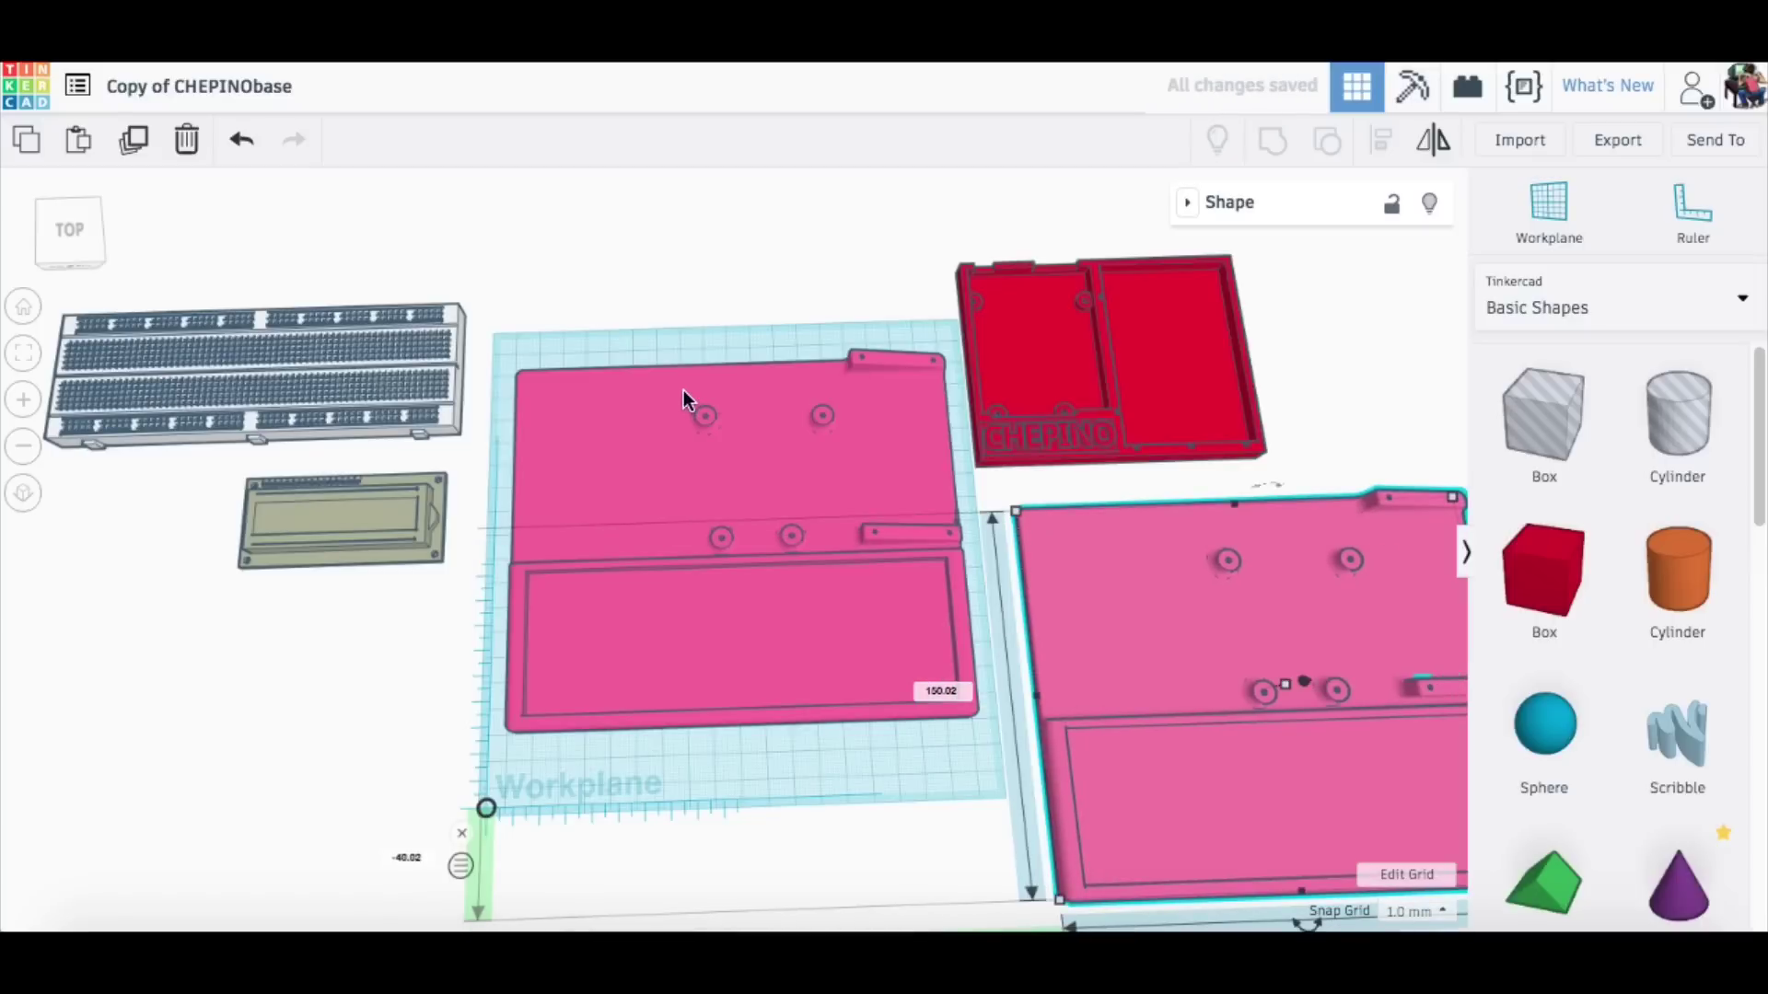
- Put a workplane on the base's top and stretch a new box across it
{"action": "left_click", "coordinate": [1549, 208]}
{"action": "left_click", "coordinate": [901, 415]}
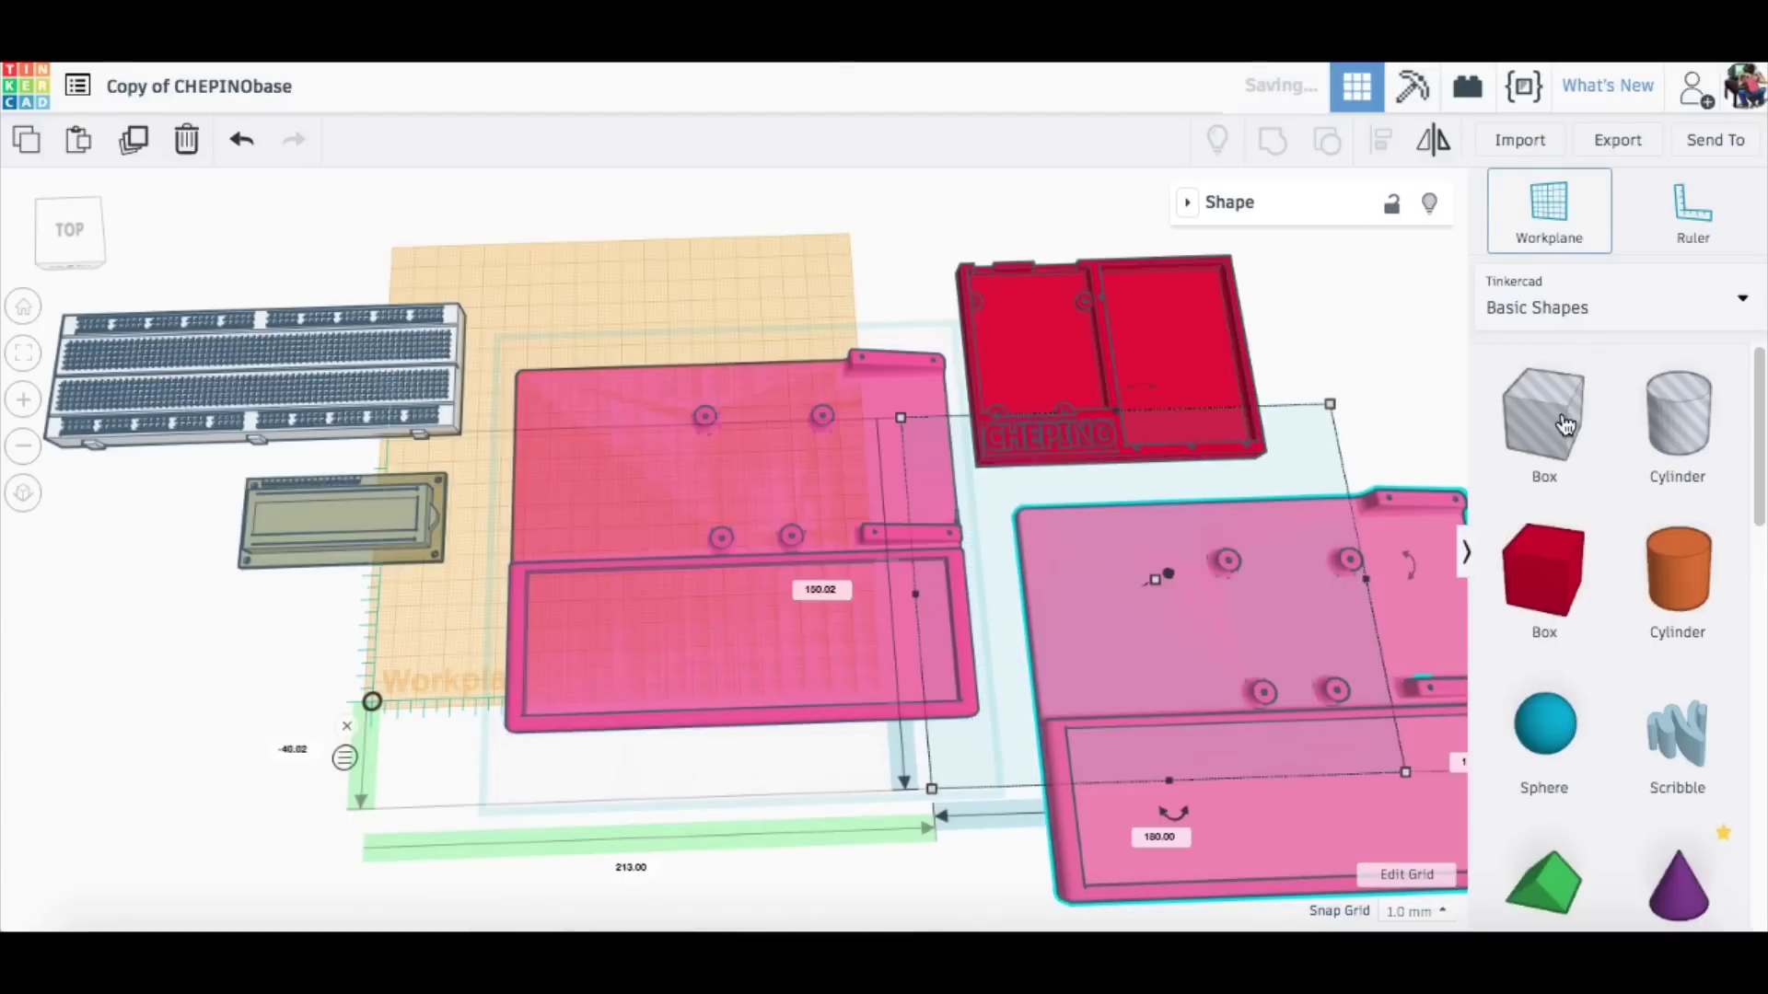
{"action": "left_click", "coordinate": [538, 396]}
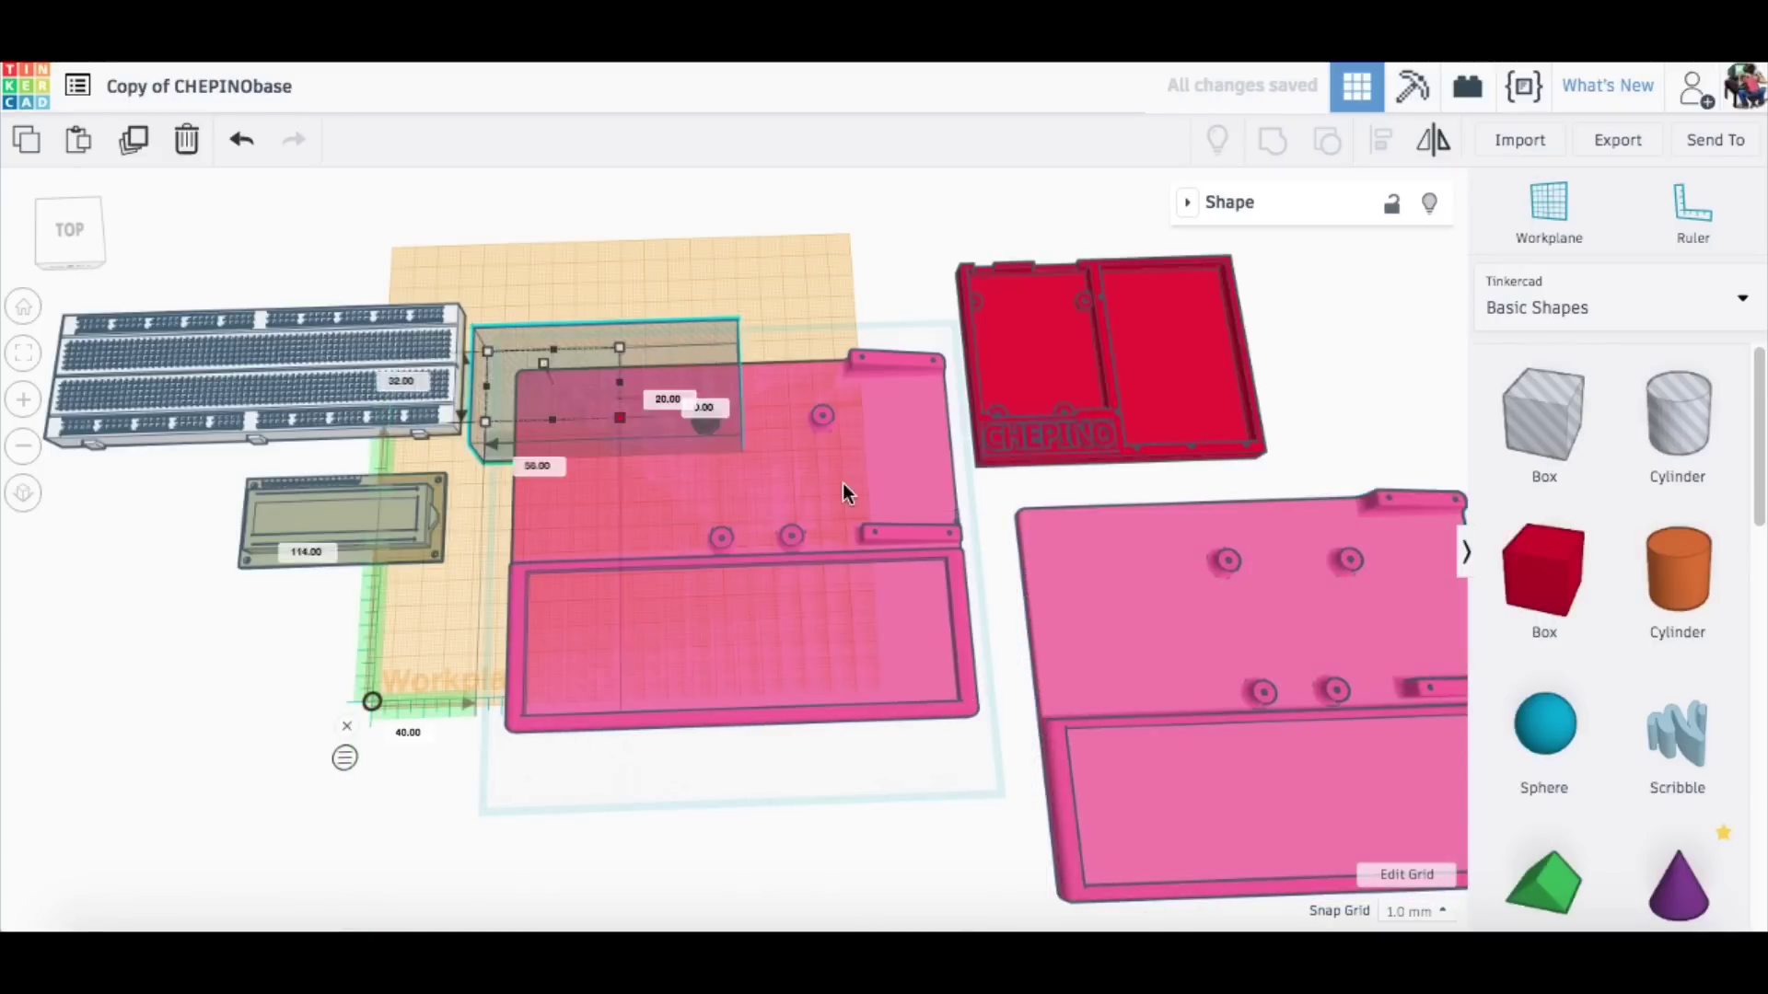
{"action": "left_click_drag", "start_coordinate": [843, 494], "coordinate": [964, 547]}
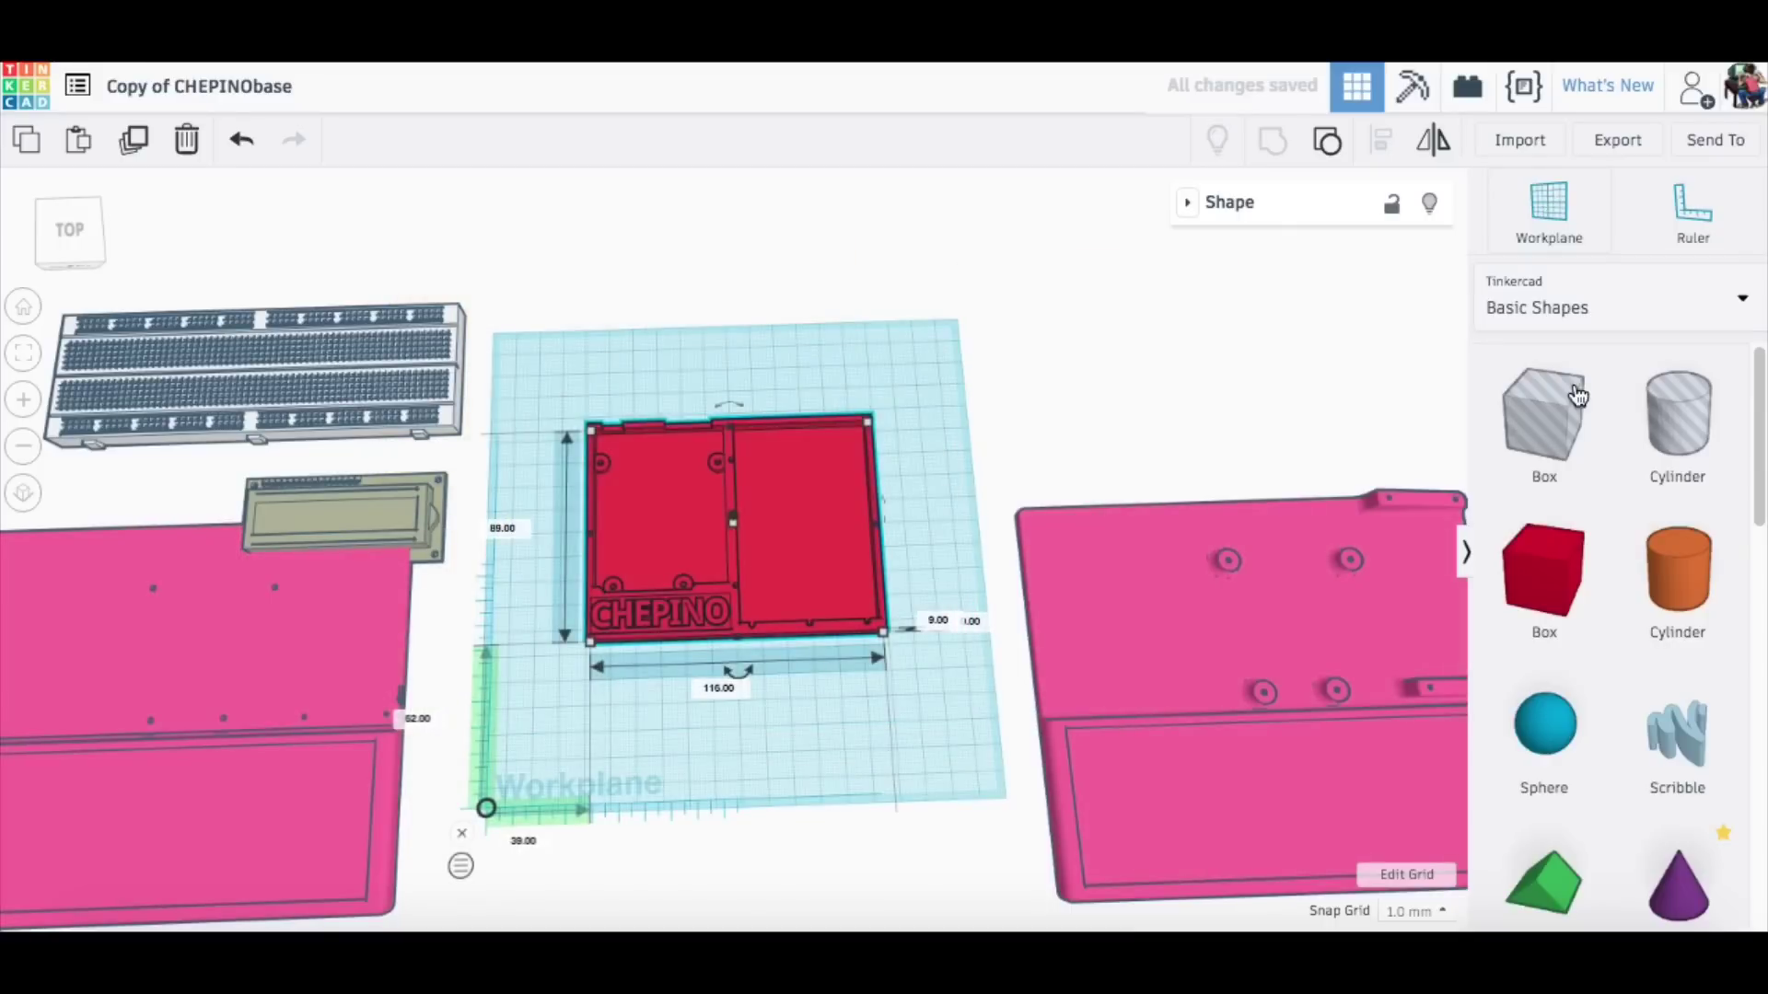
- Group two hole boxes with the red lid to cut its right compartment and CHEPINO lettering
{"action": "left_click_drag", "start_coordinate": [1547, 417], "coordinate": [932, 666]}
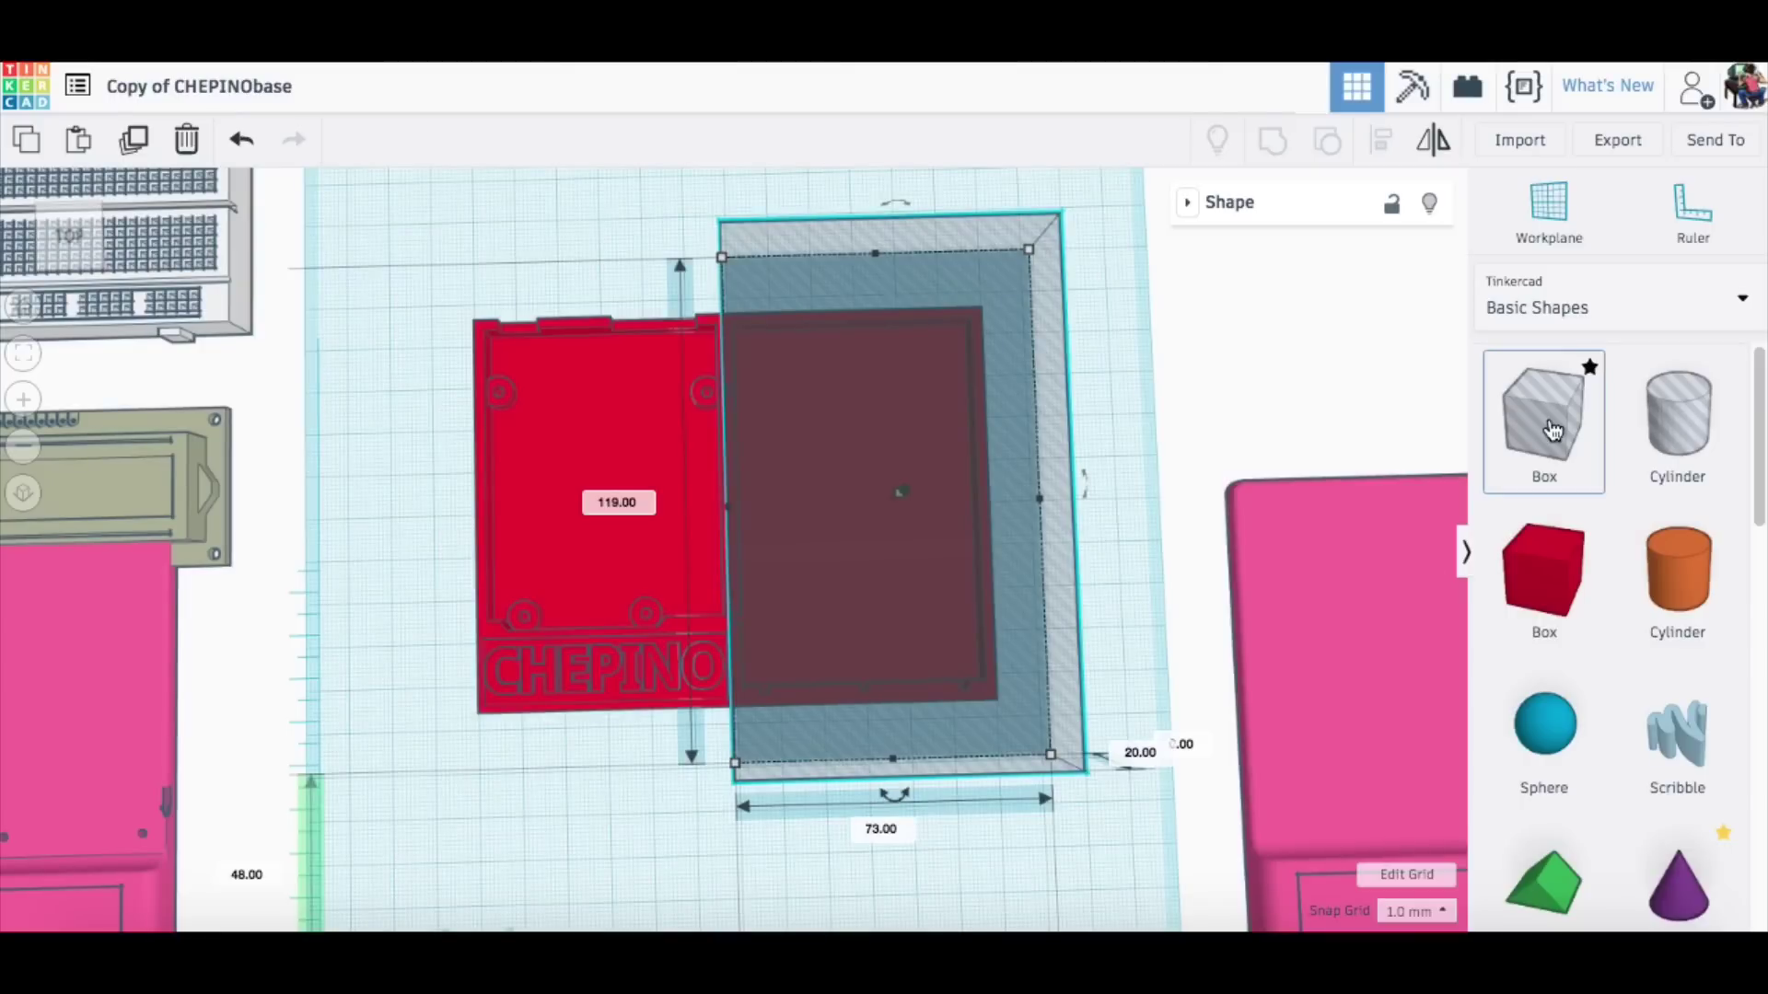
{"action": "left_click_drag", "start_coordinate": [1550, 426], "coordinate": [857, 730]}
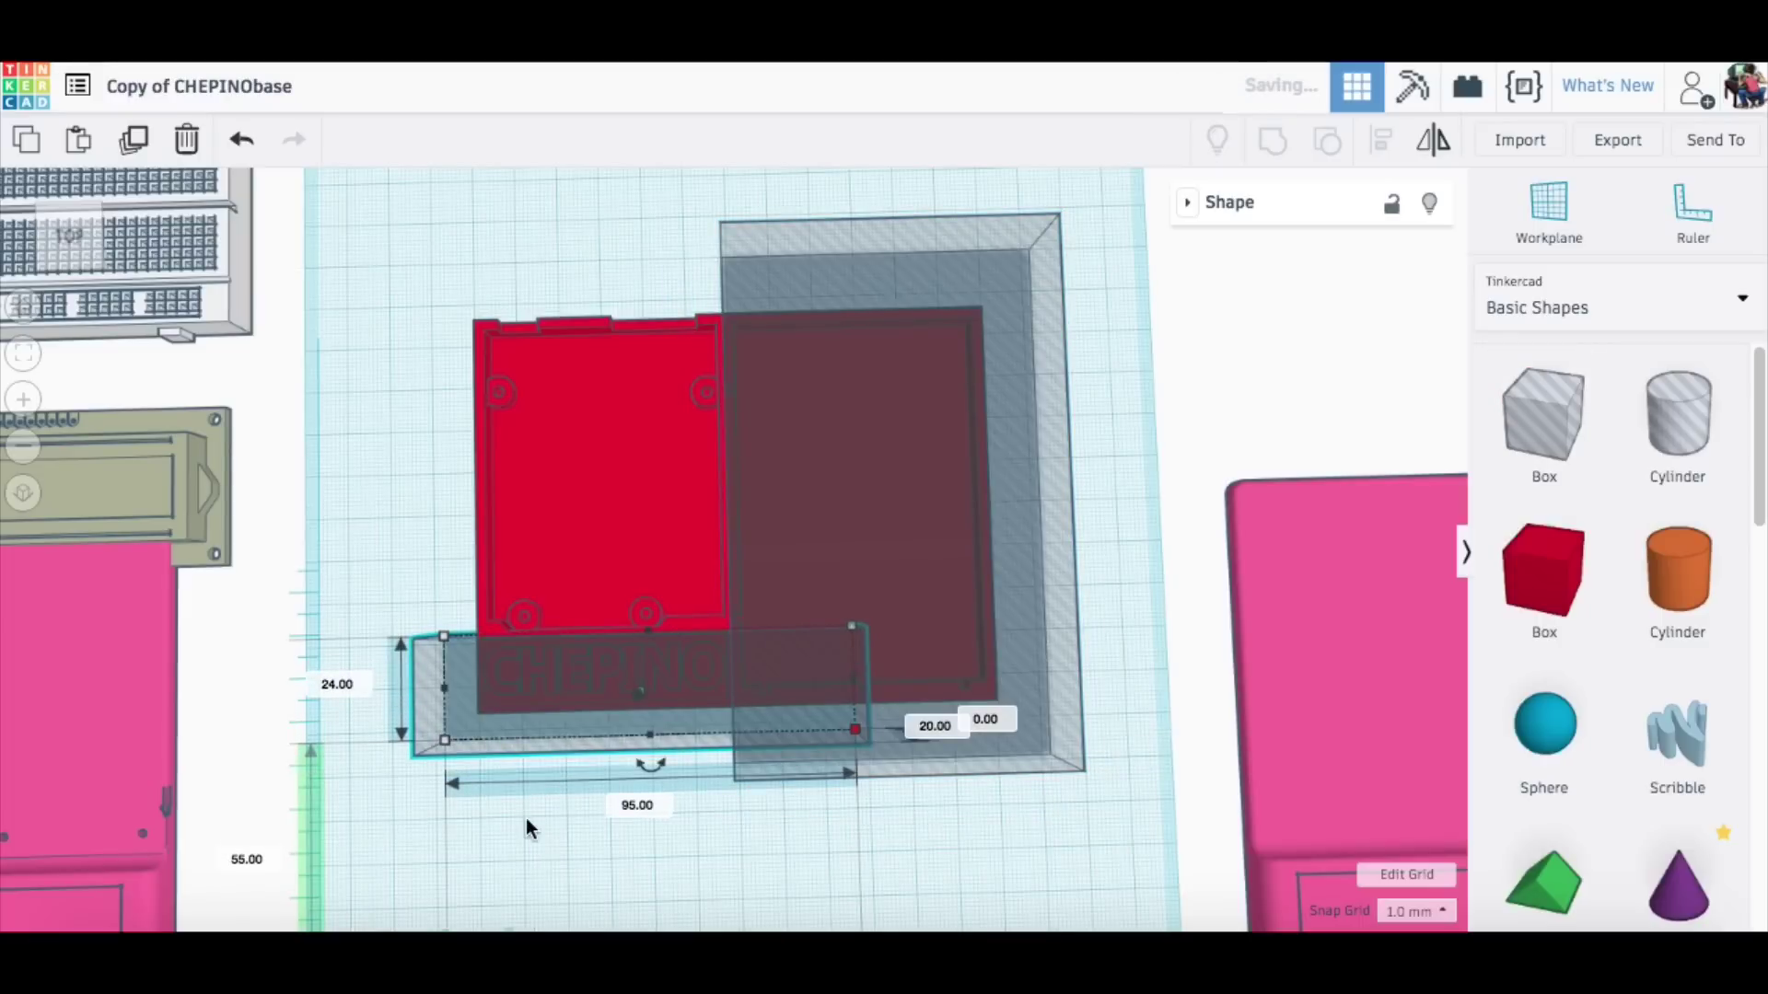
{"action": "left_click_drag", "start_coordinate": [362, 264], "coordinate": [947, 749]}
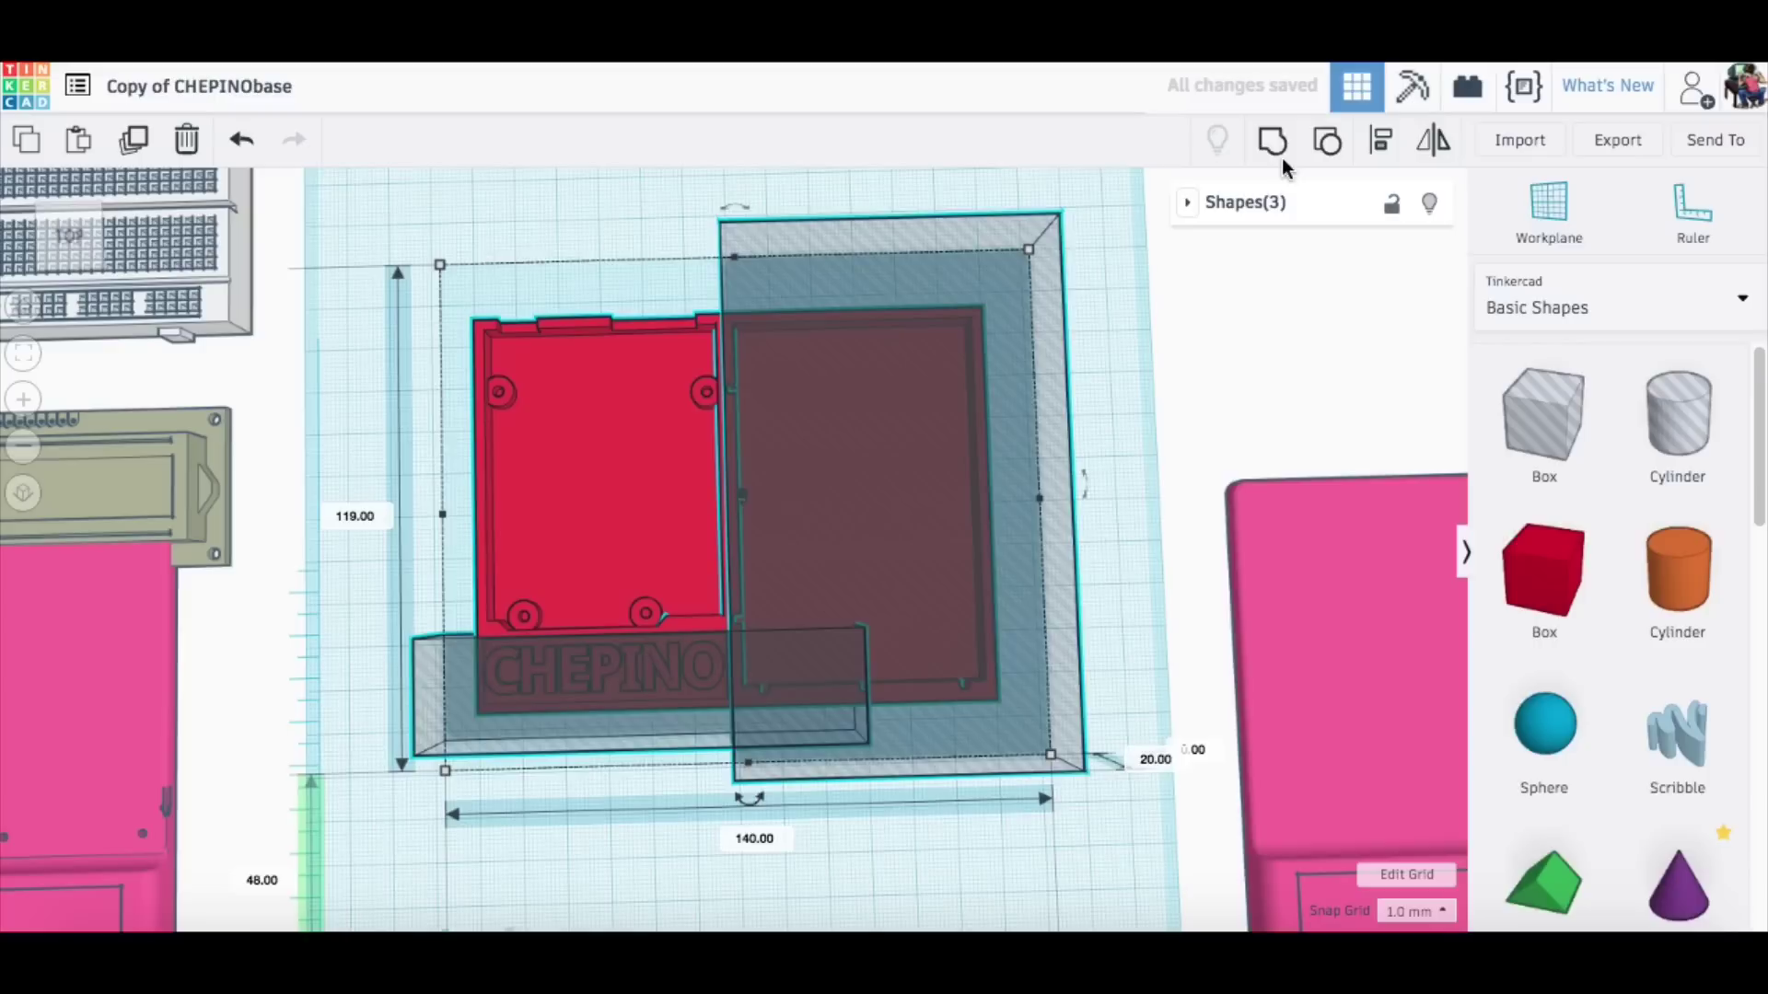
{"action": "left_click", "coordinate": [1272, 142]}
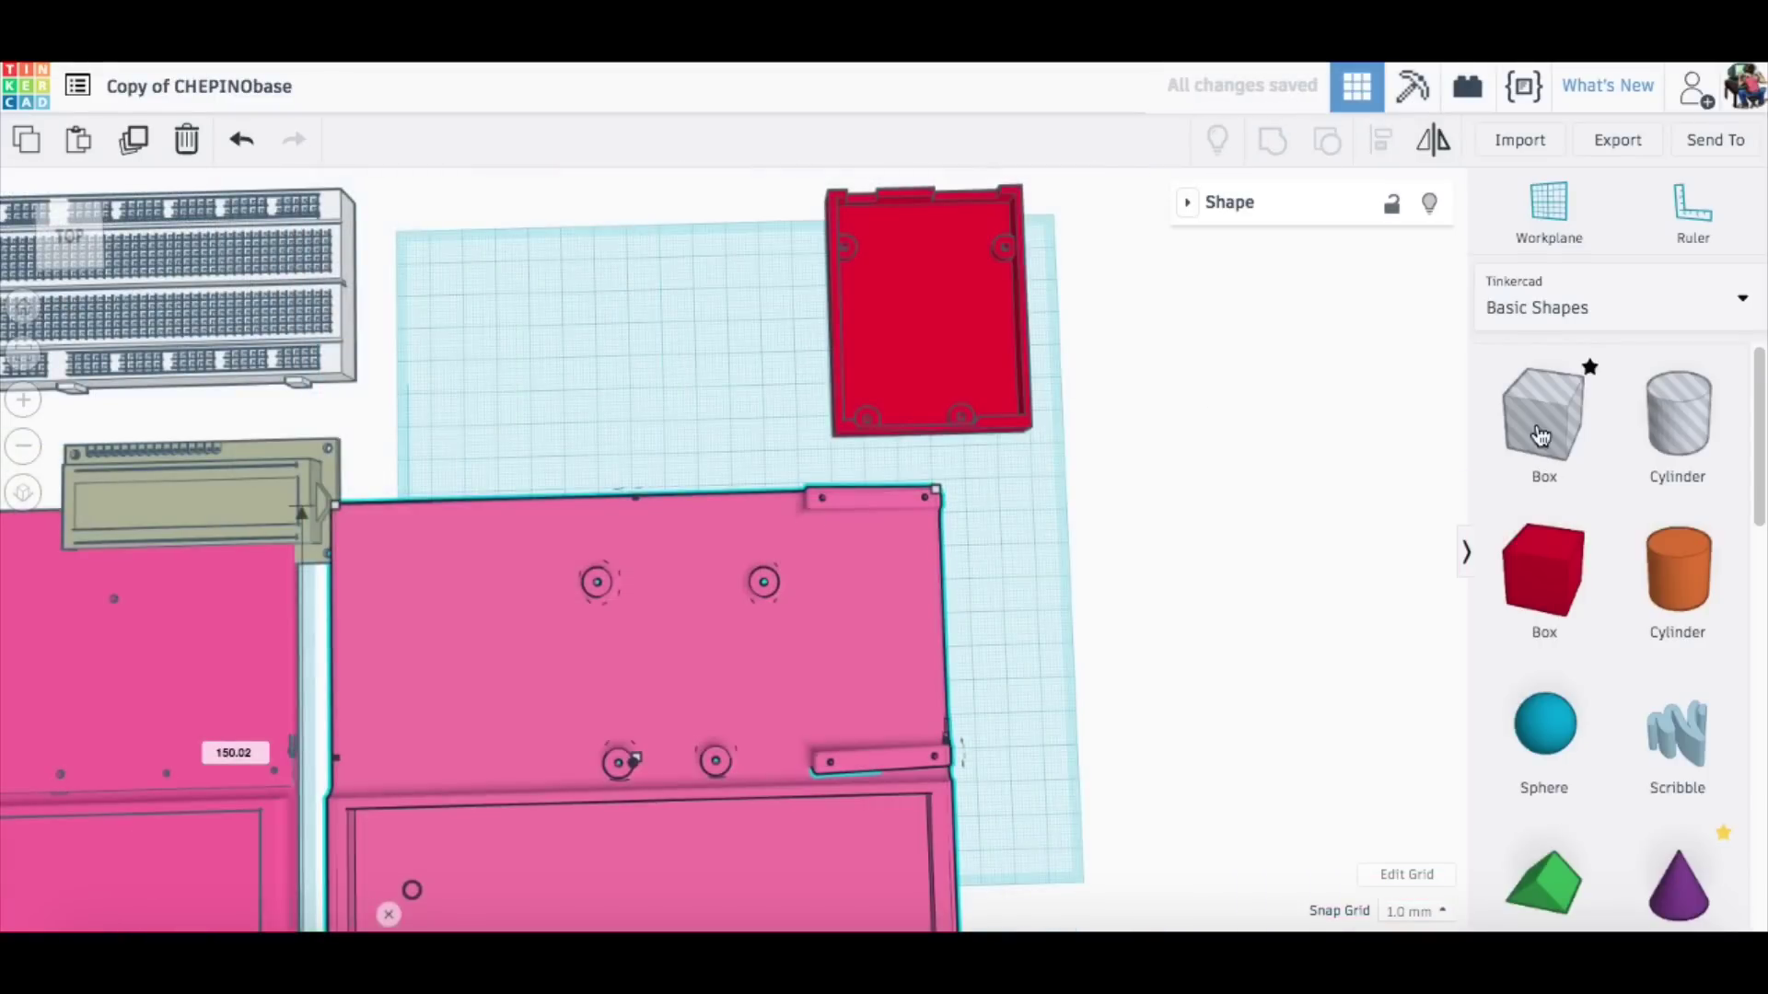
- Cover the duplicate base with resized hole boxes and group them, leaving a 44 × 84 mm piece
{"action": "left_click_drag", "start_coordinate": [1541, 436], "coordinate": [754, 510]}
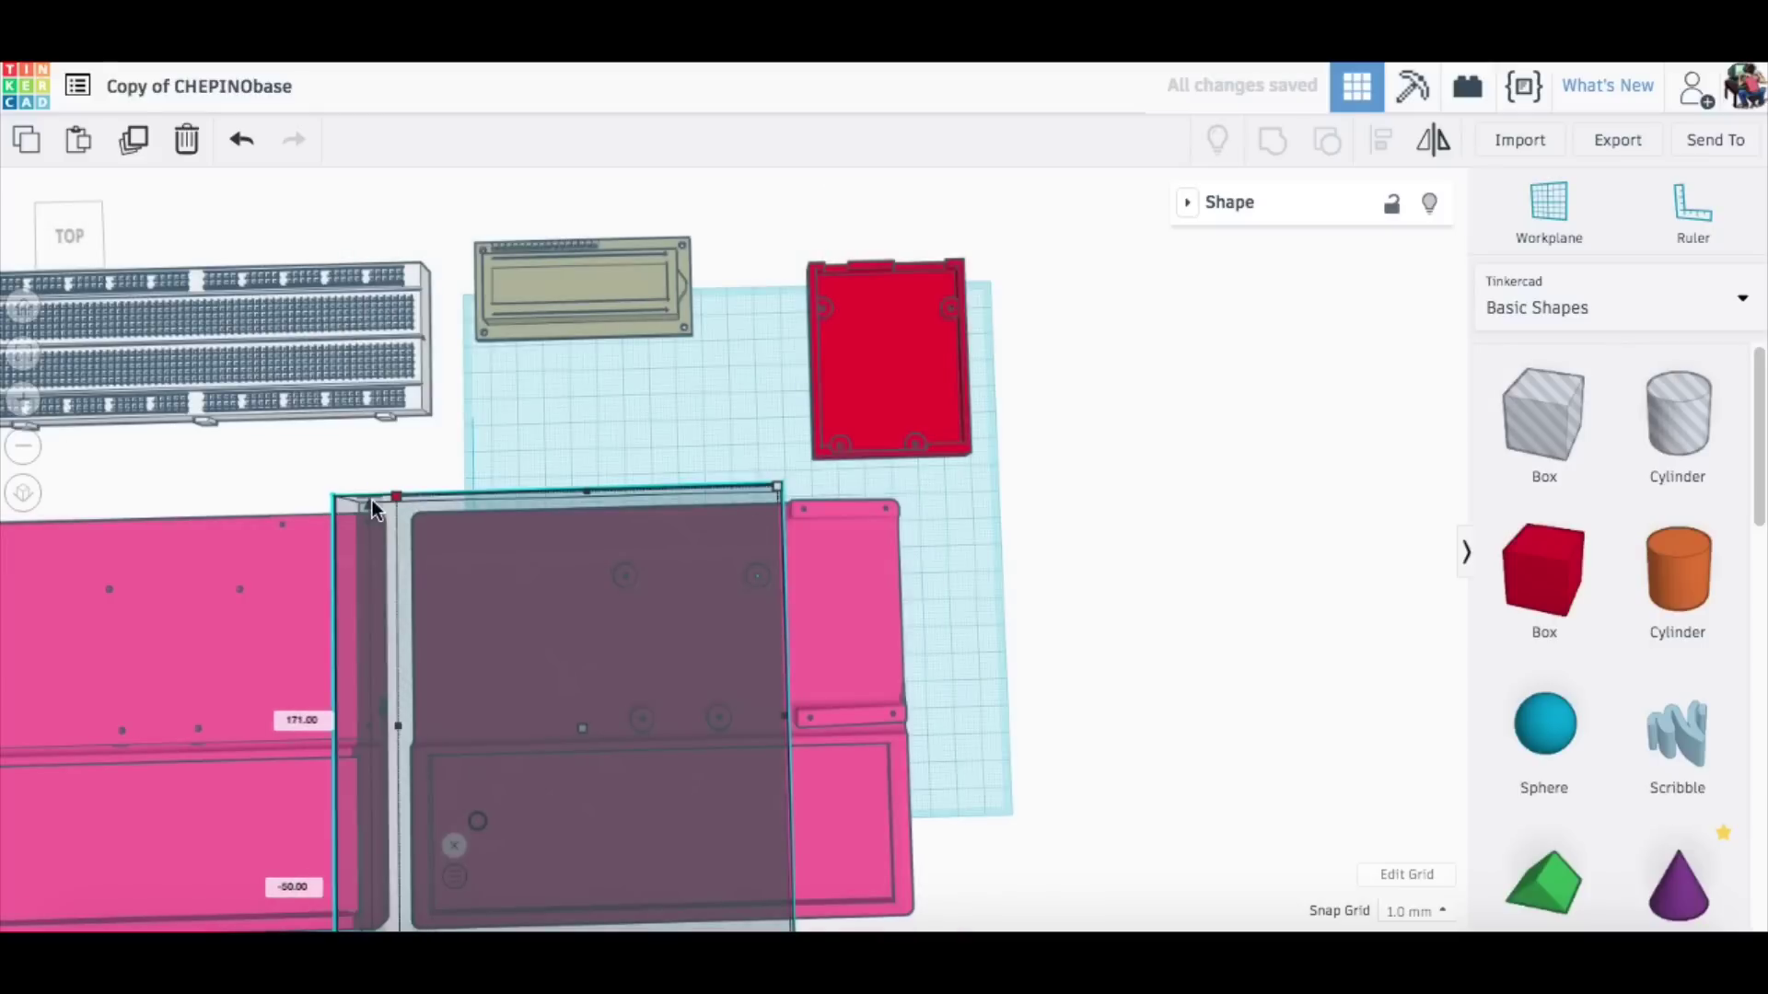
{"action": "left_click_drag", "start_coordinate": [372, 500], "coordinate": [412, 494]}
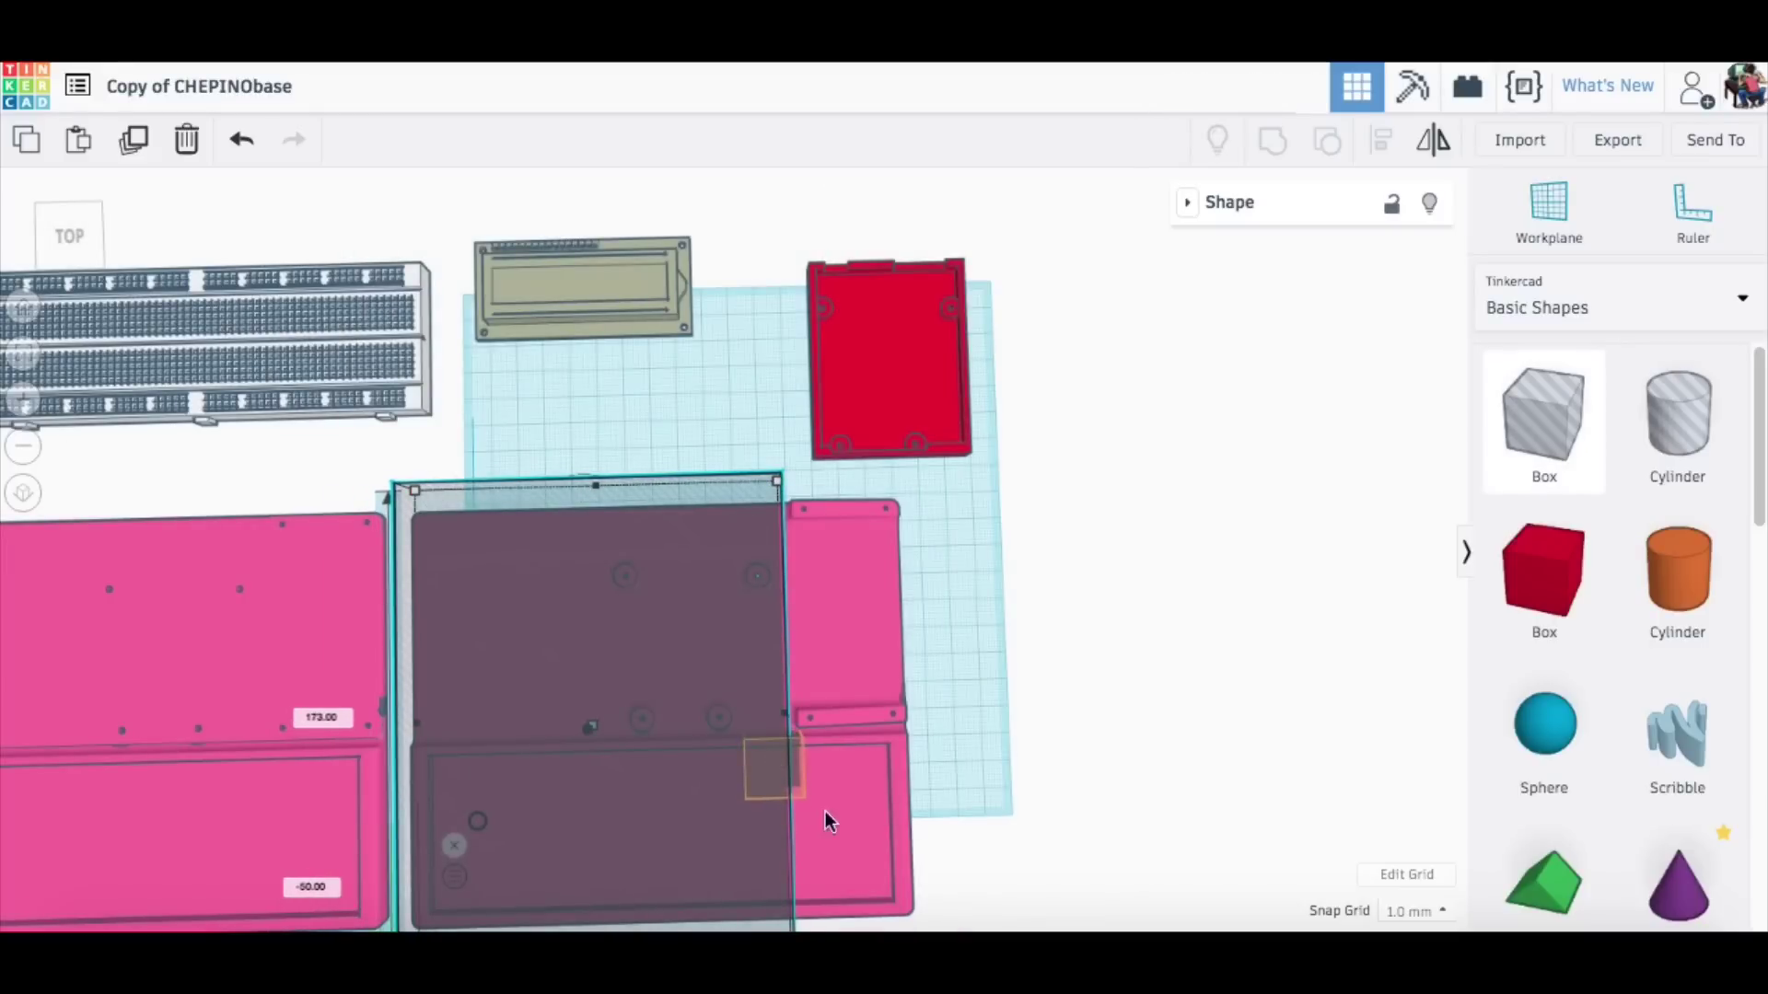
{"action": "left_click", "coordinate": [801, 793]}
{"action": "left_click", "coordinate": [801, 794]}
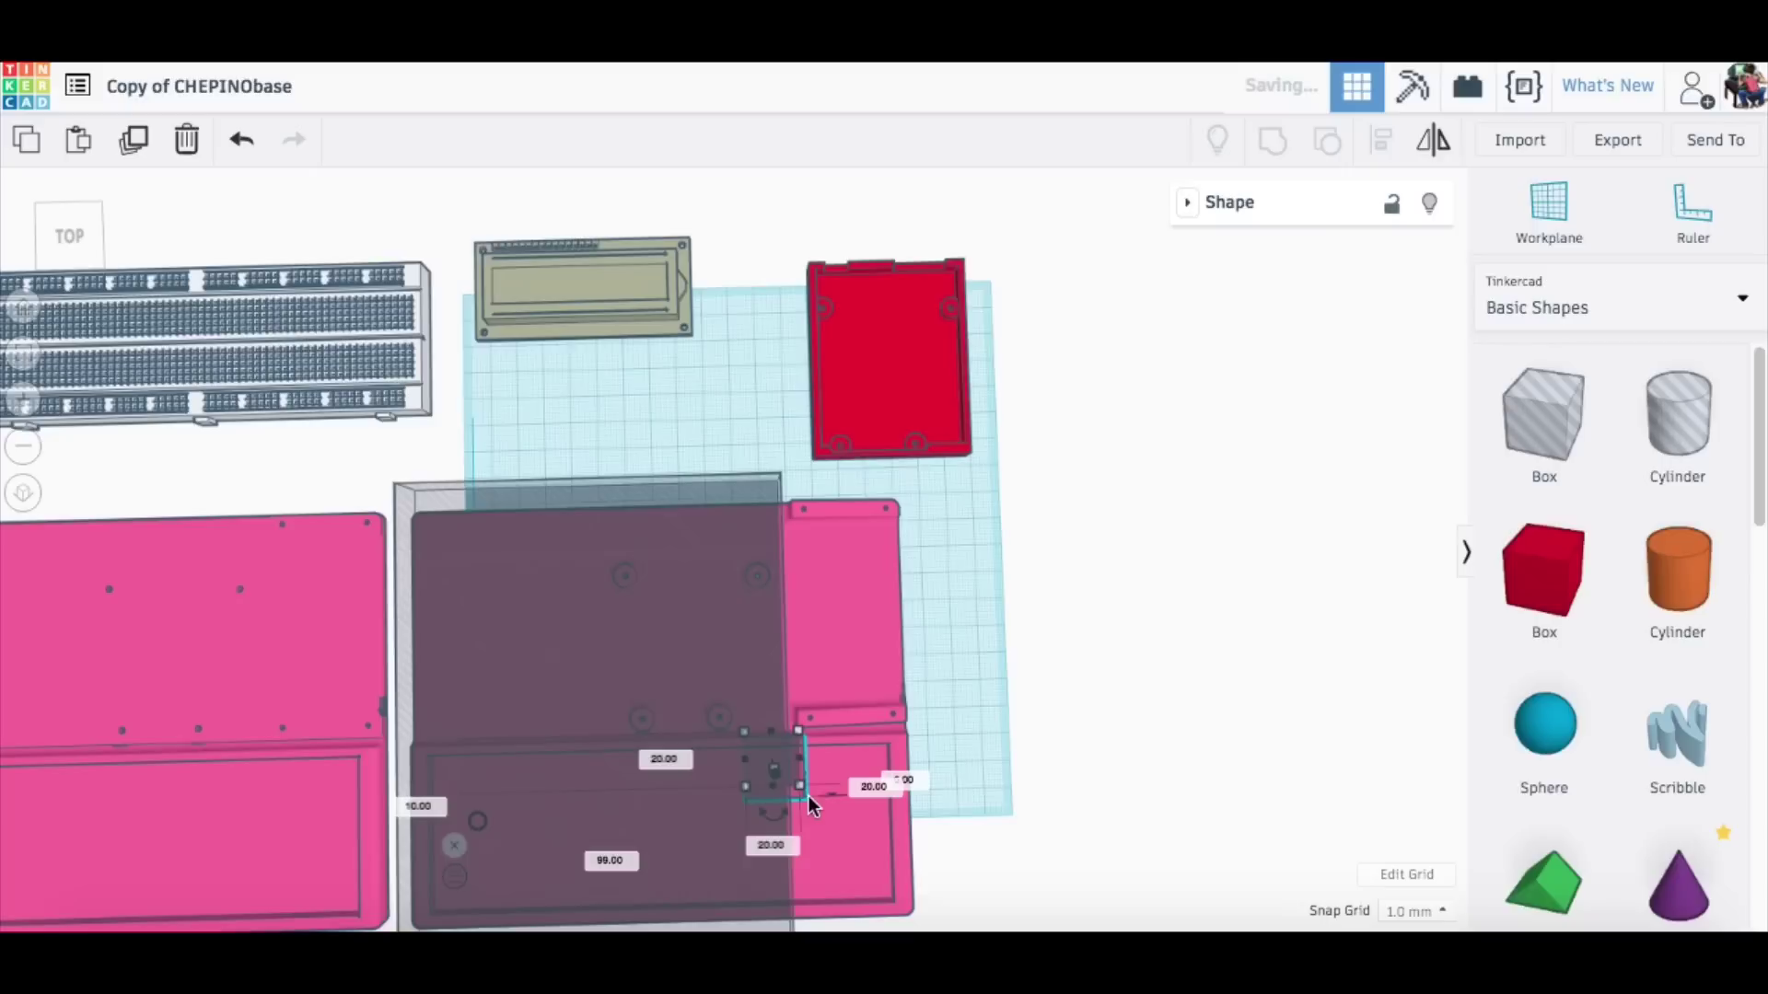
{"action": "left_click_drag", "start_coordinate": [801, 794], "coordinate": [943, 930]}
{"action": "left_click_drag", "start_coordinate": [1075, 575], "coordinate": [656, 816]}
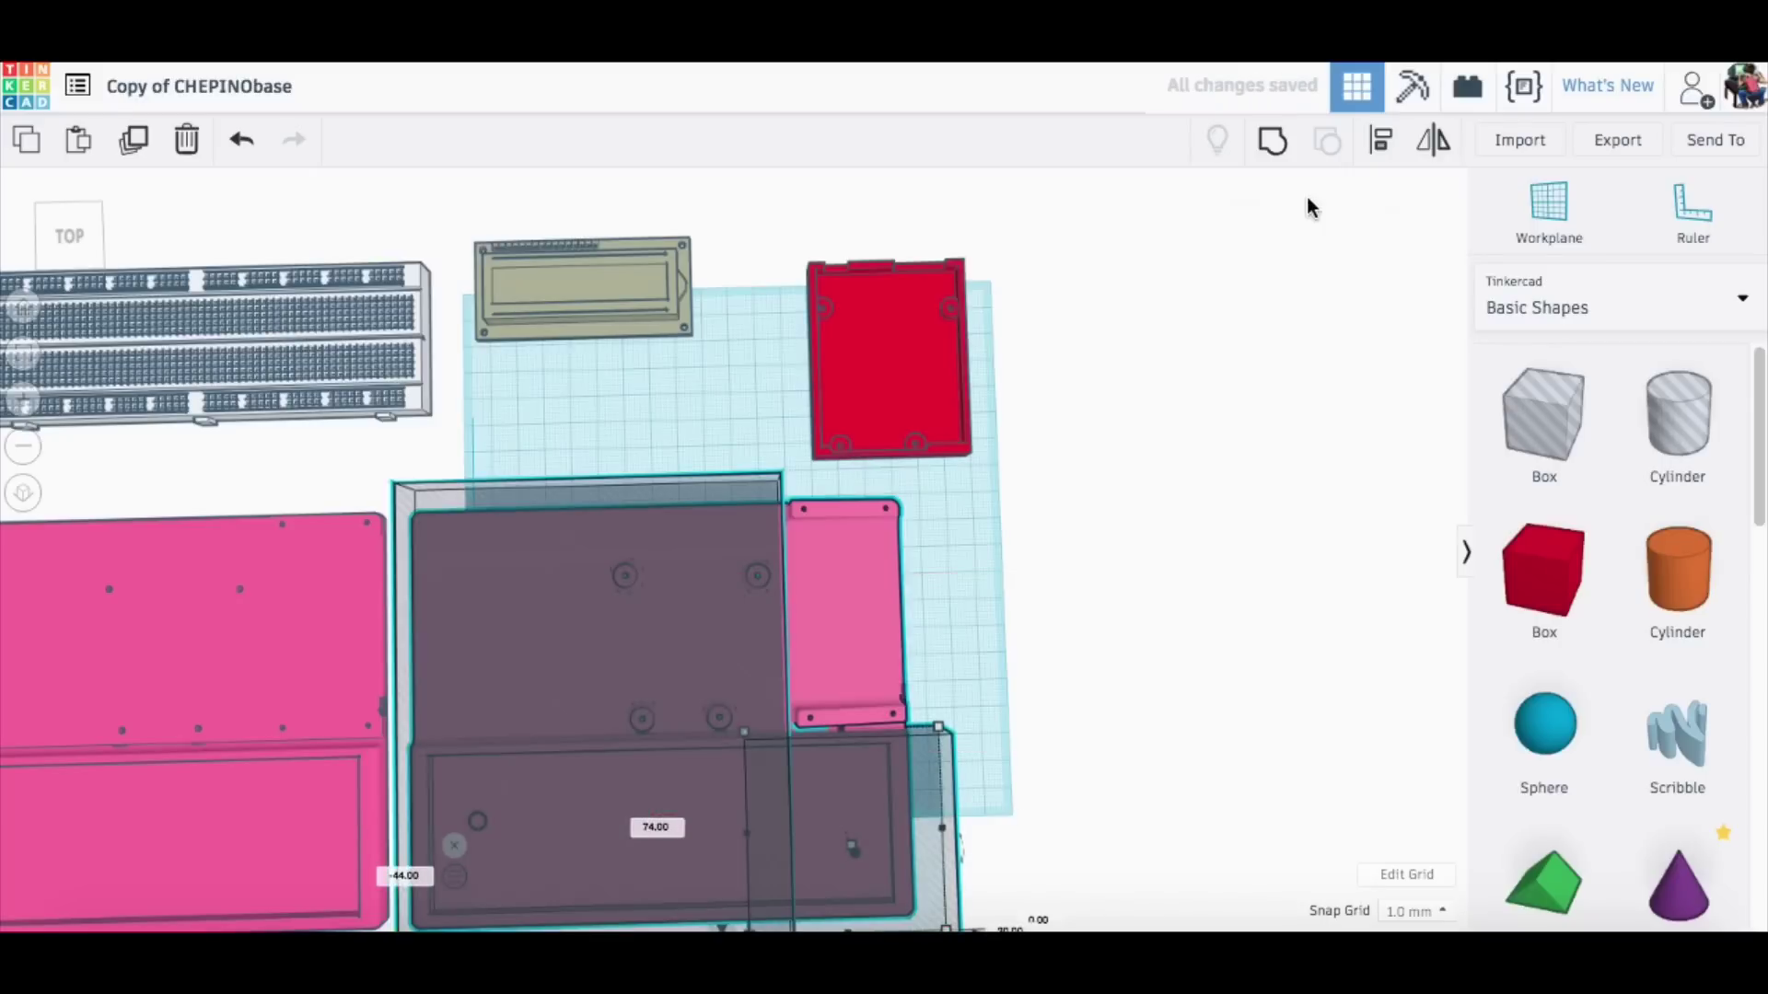
{"action": "left_click", "coordinate": [1273, 143]}
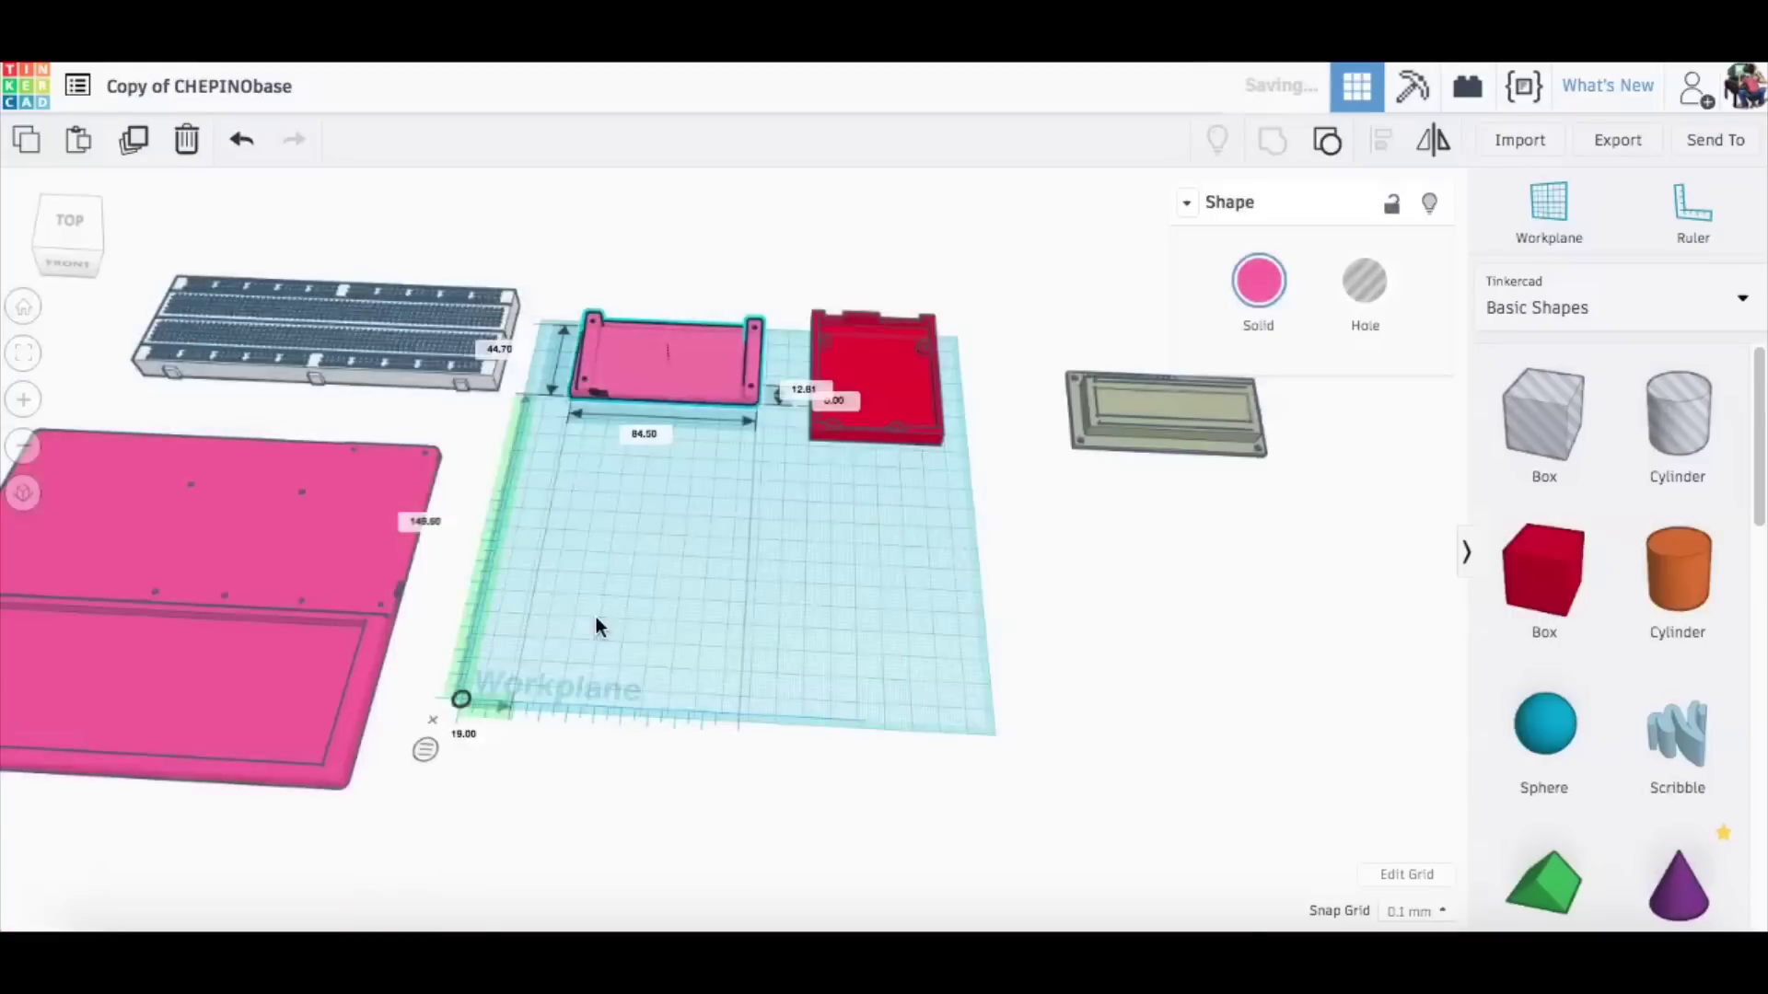
- Fit a 3 mm high red box into the base's open area and group it with the pink base
{"action": "left_click_drag", "start_coordinate": [412, 615], "coordinate": [799, 639]}
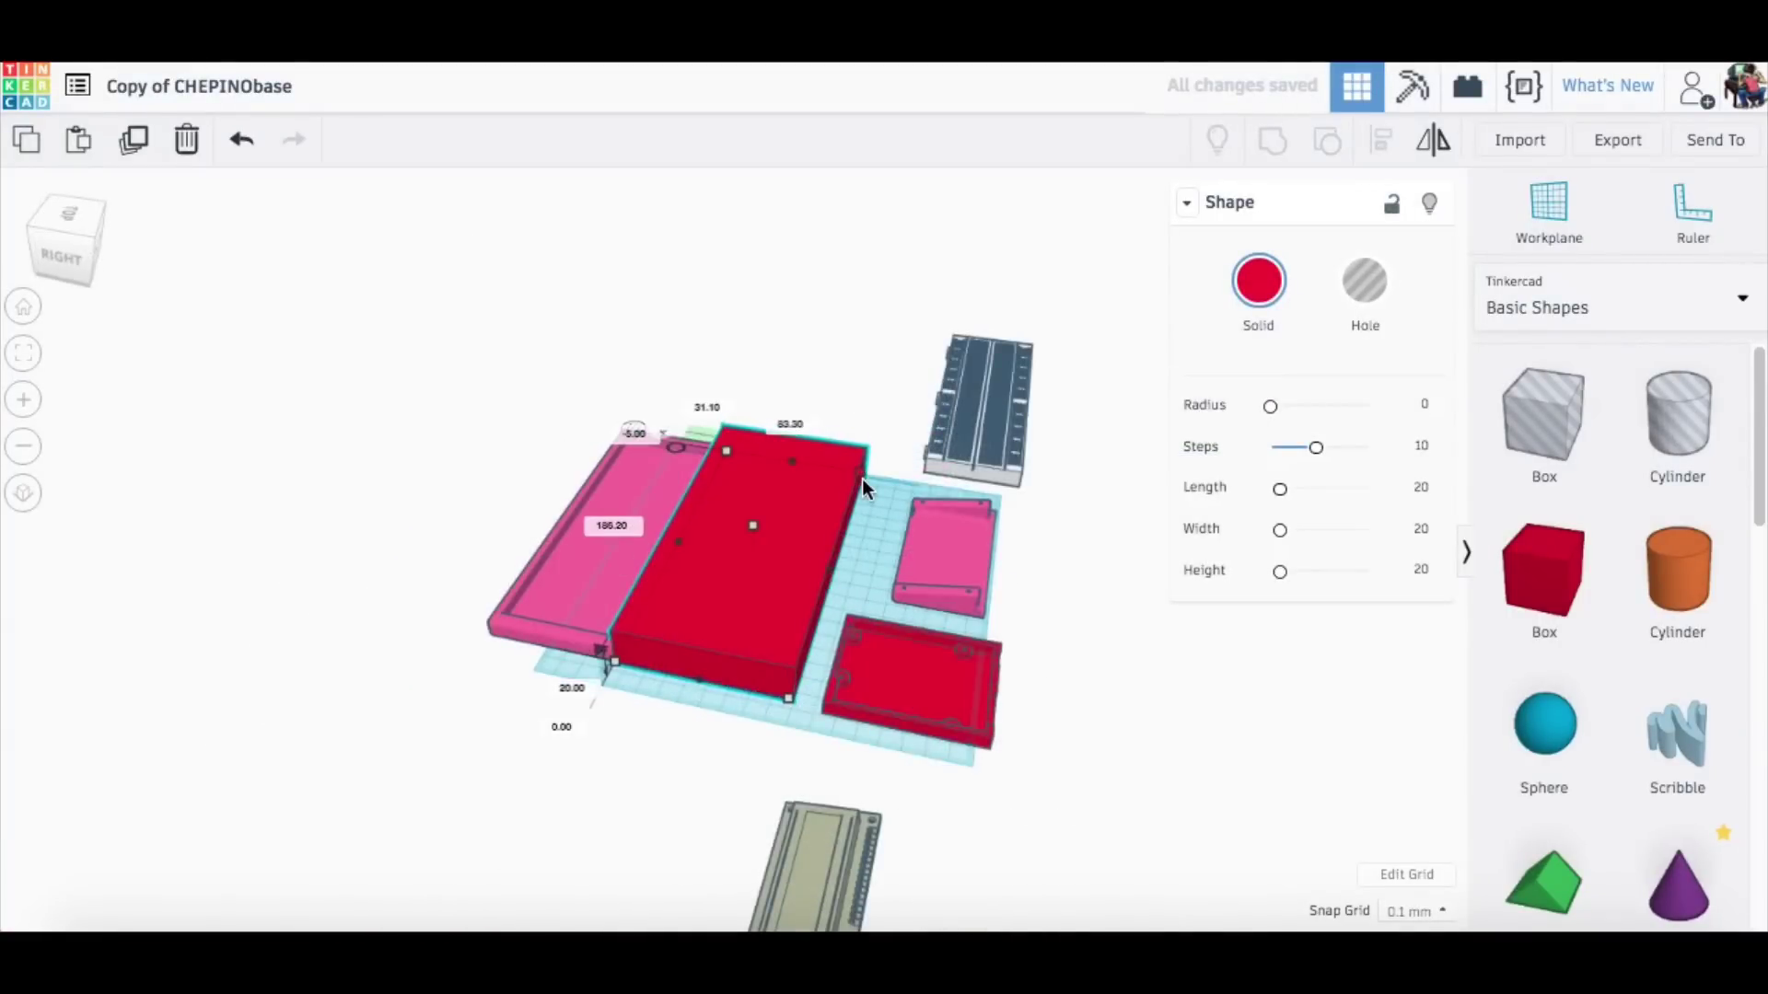
{"action": "right_click_drag", "start_coordinate": [632, 726], "coordinate": [1055, 730]}
{"action": "right_click_drag", "start_coordinate": [556, 820], "coordinate": [608, 695]}
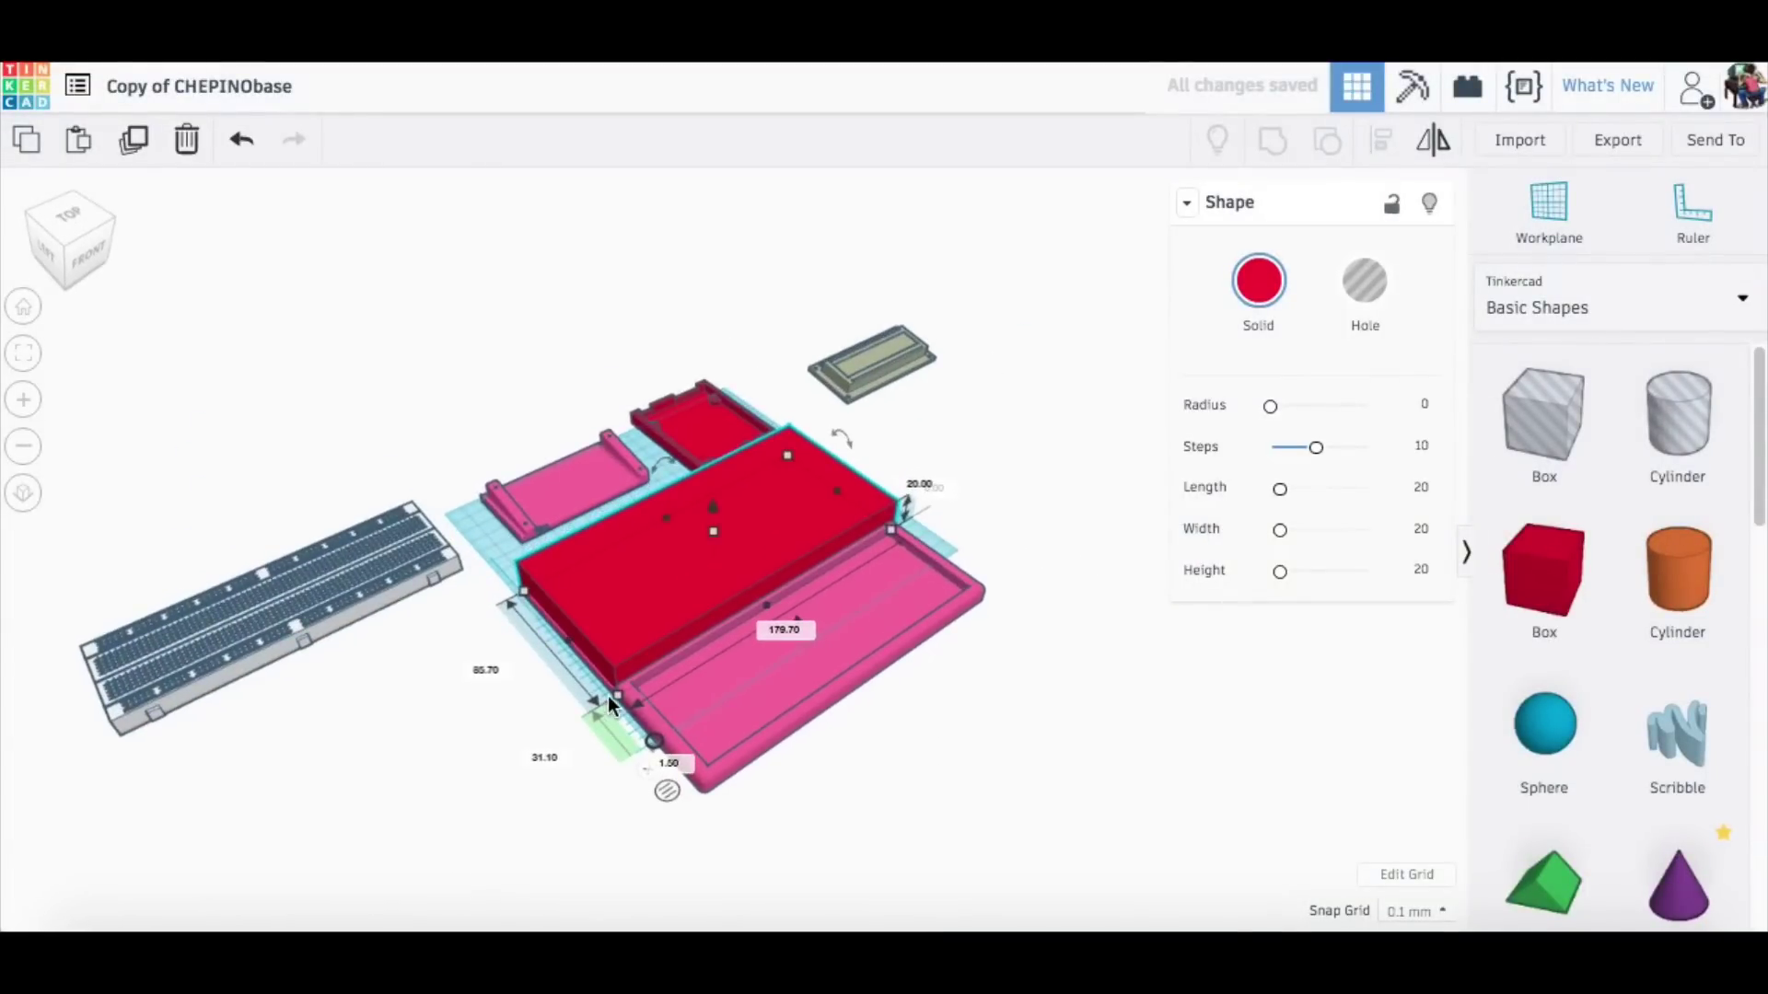
{"action": "left_click_drag", "start_coordinate": [610, 698], "coordinate": [616, 694]}
{"action": "left_click_drag", "start_coordinate": [709, 526], "coordinate": [711, 552]}
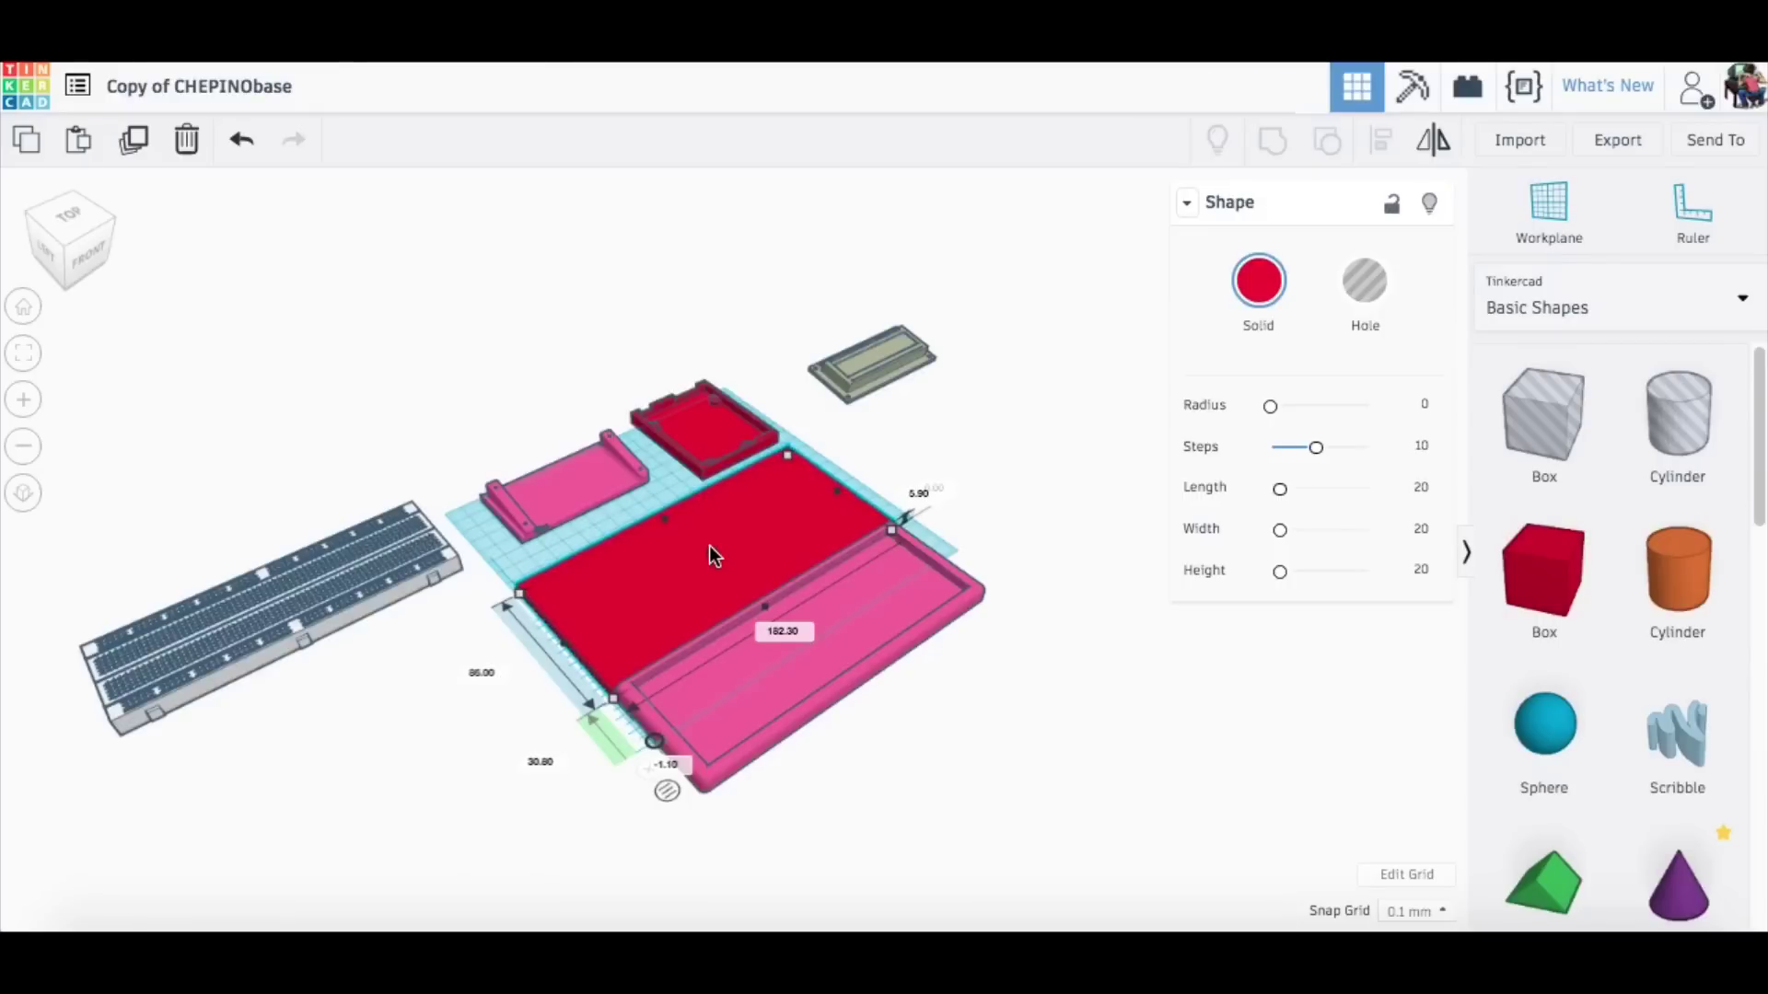
{"action": "right_click_drag", "start_coordinate": [710, 556], "coordinate": [515, 704]}
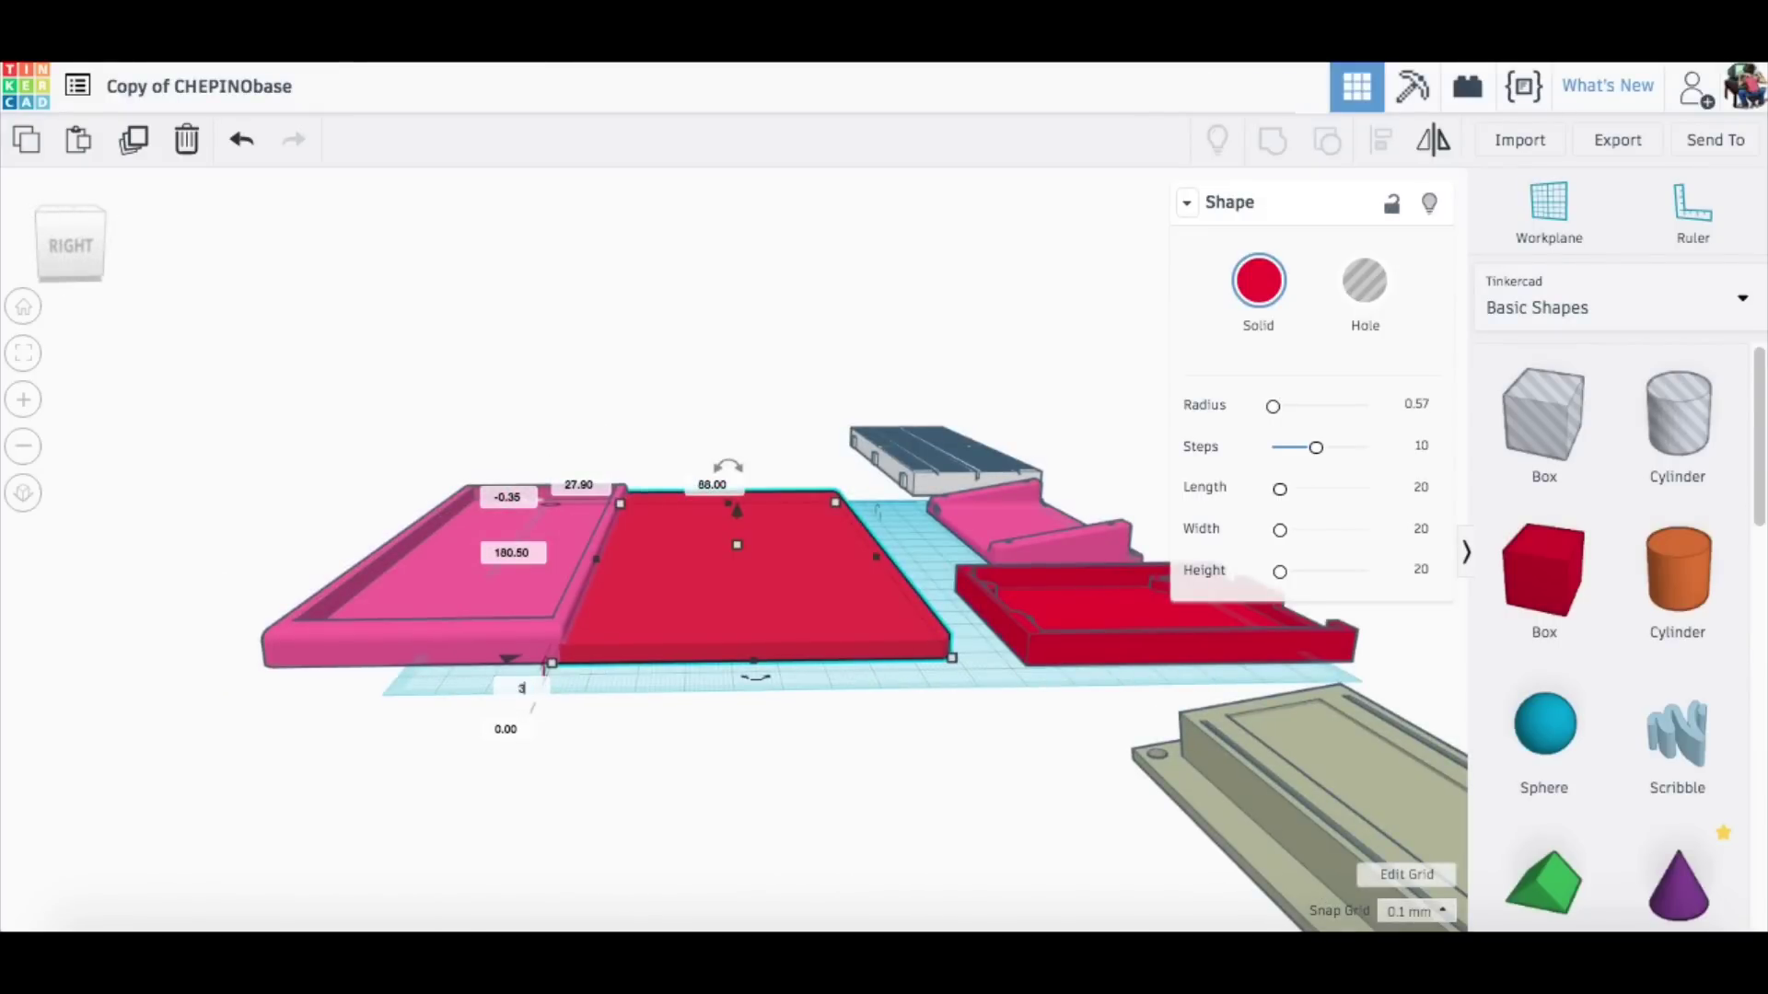
{"action": "key", "text": "Return"}
{"action": "right_click_drag", "start_coordinate": [727, 789], "coordinate": [788, 762]}
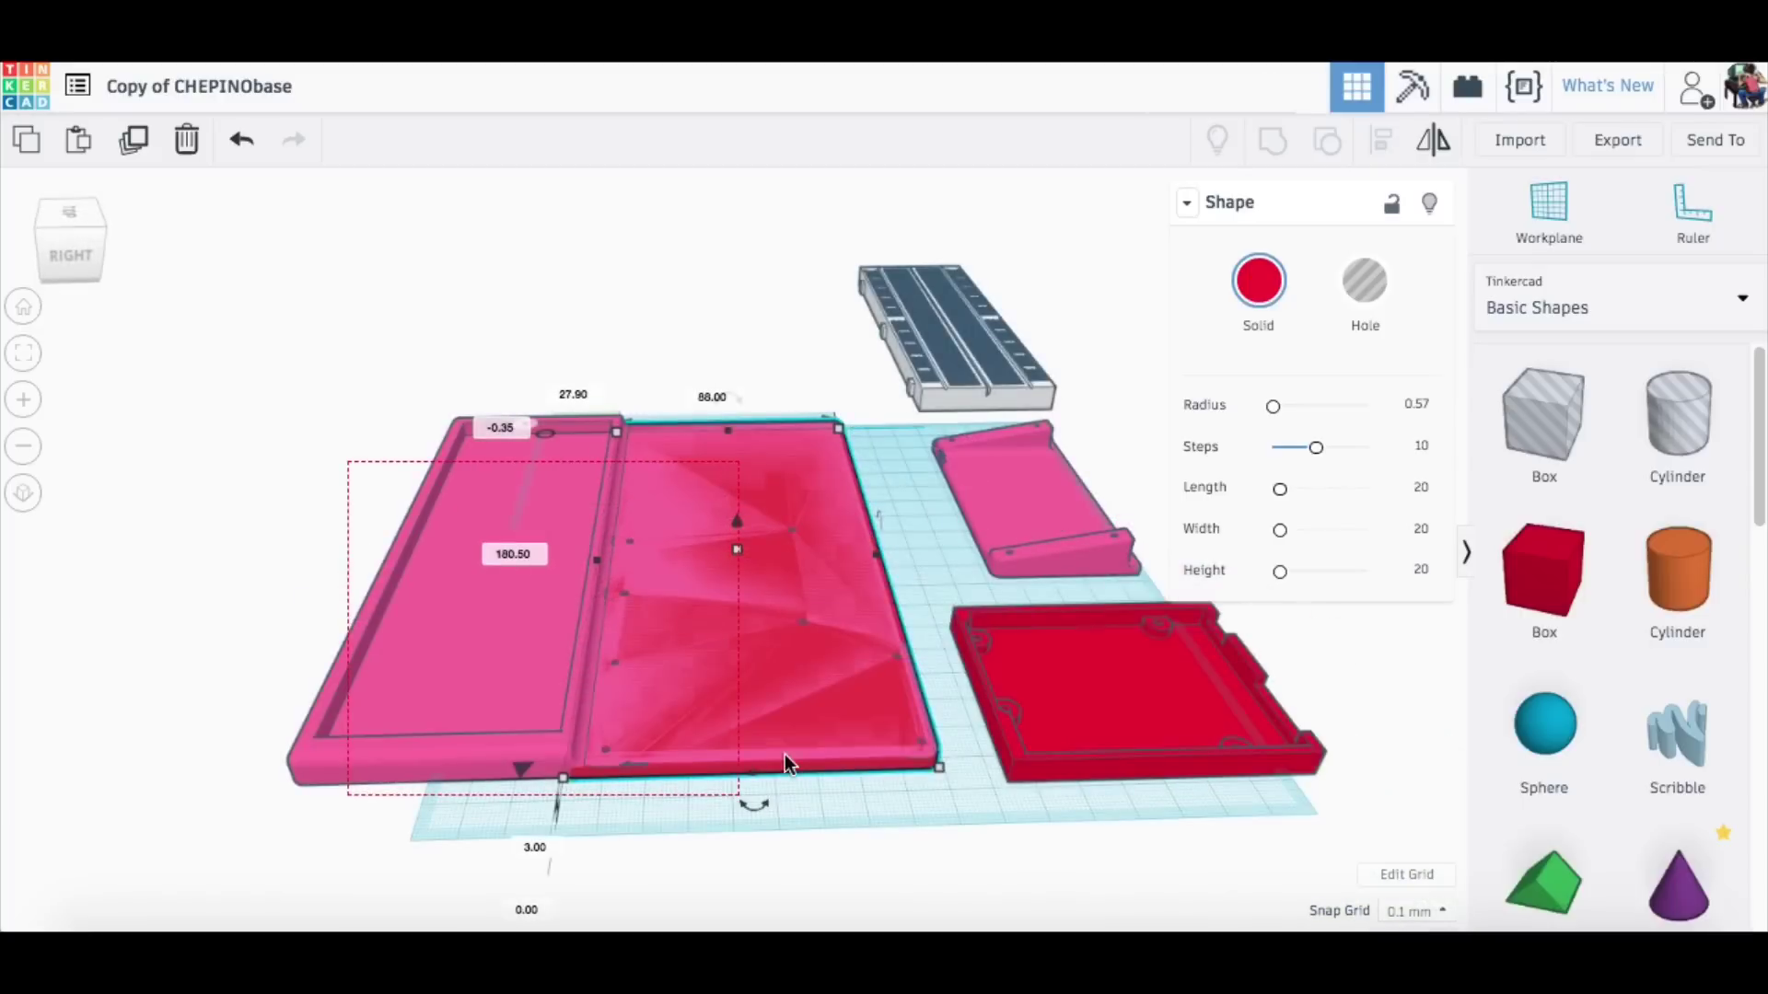
{"action": "key", "text": "ctrl+a"}
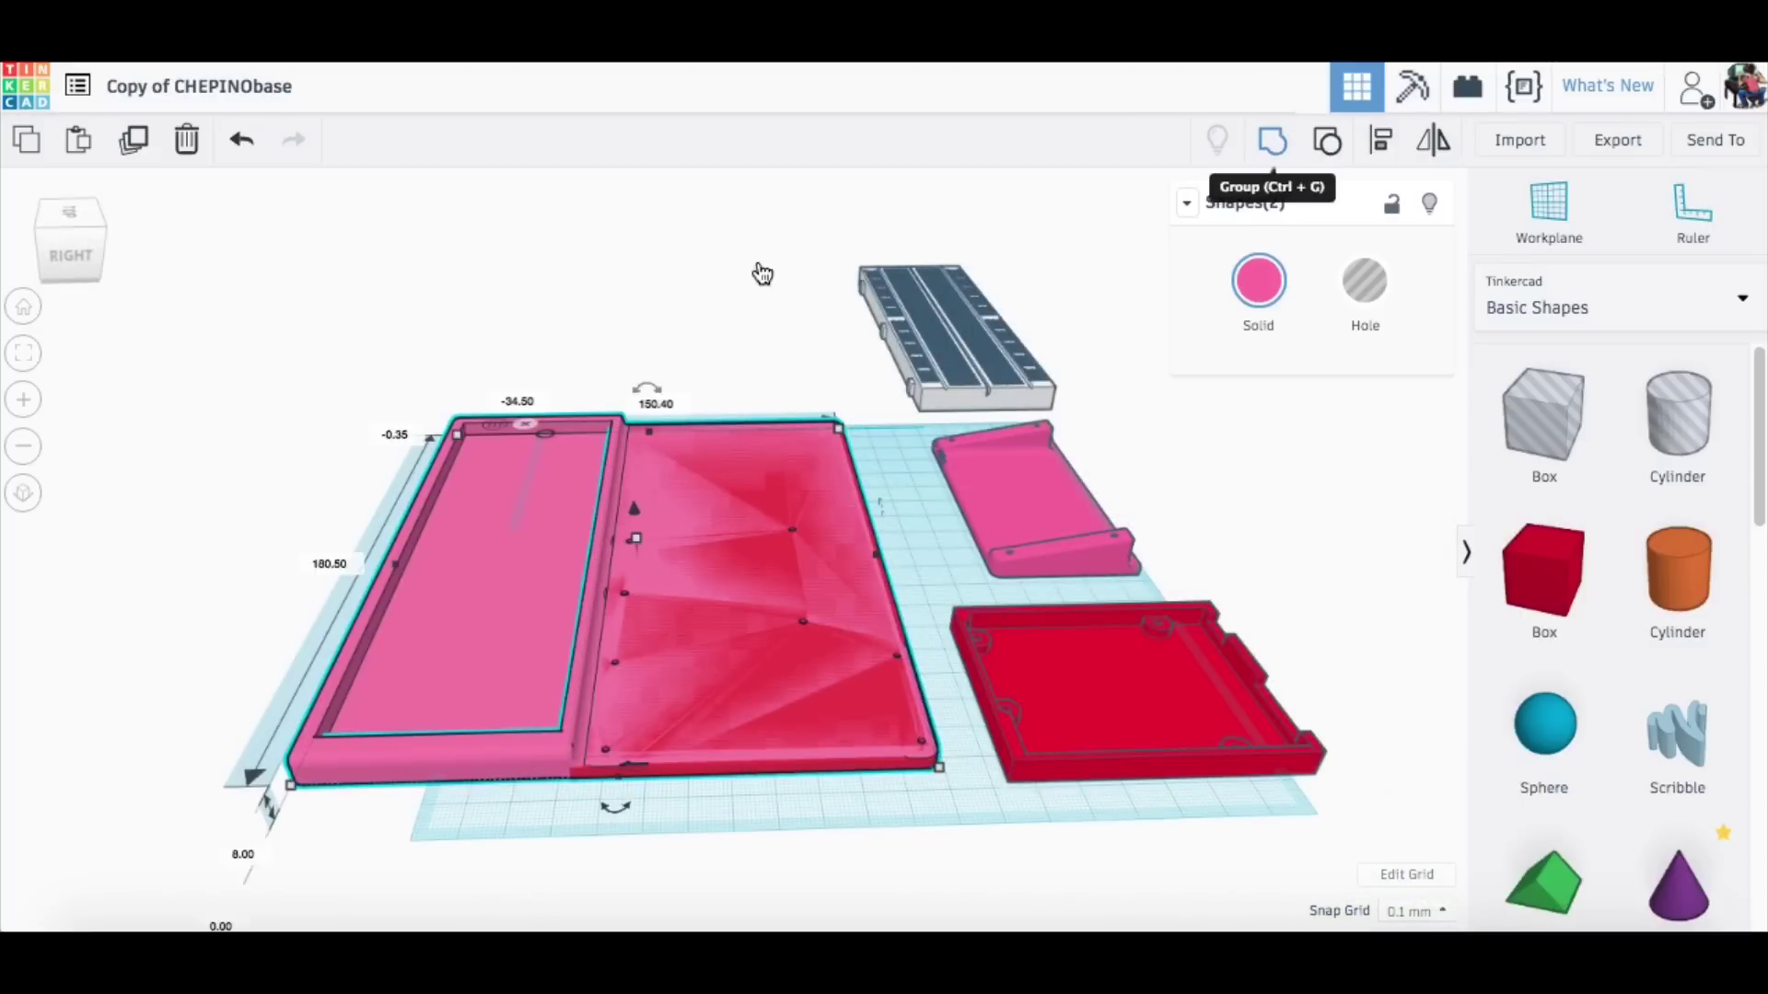
{"action": "key", "text": "ctrl+g"}
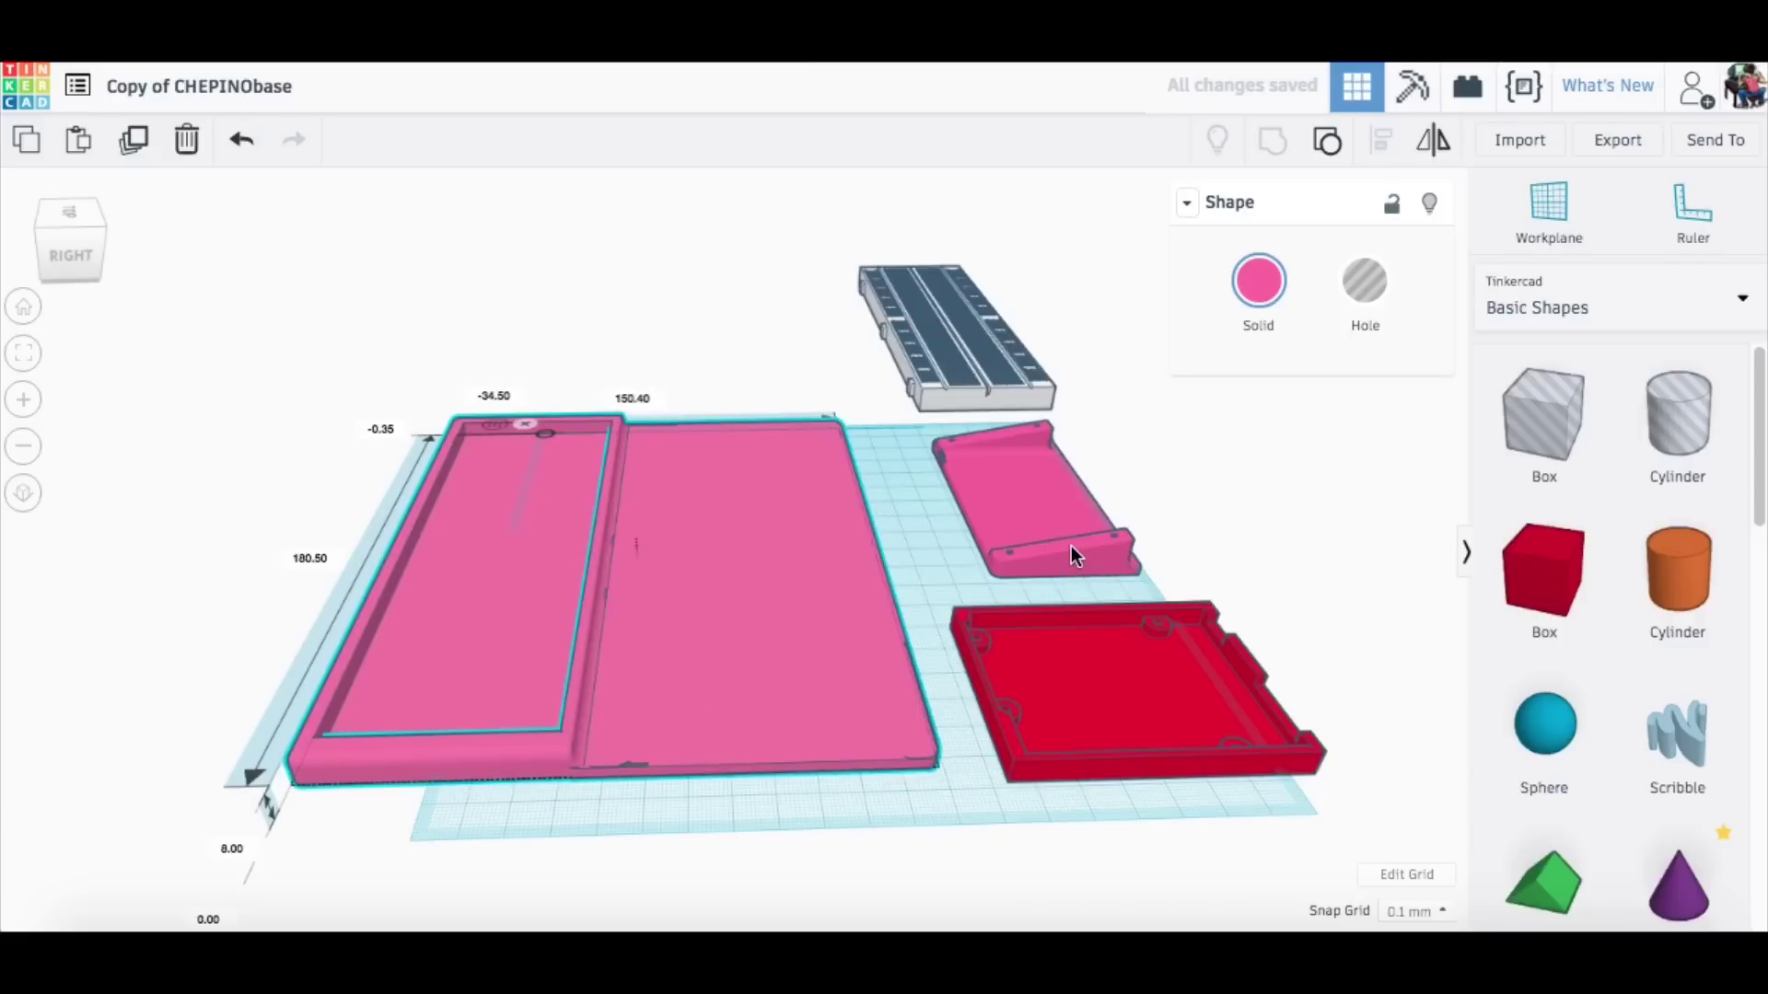
- Position the pink bracket lower down on the large base
{"action": "left_click_drag", "start_coordinate": [1074, 552], "coordinate": [767, 748]}
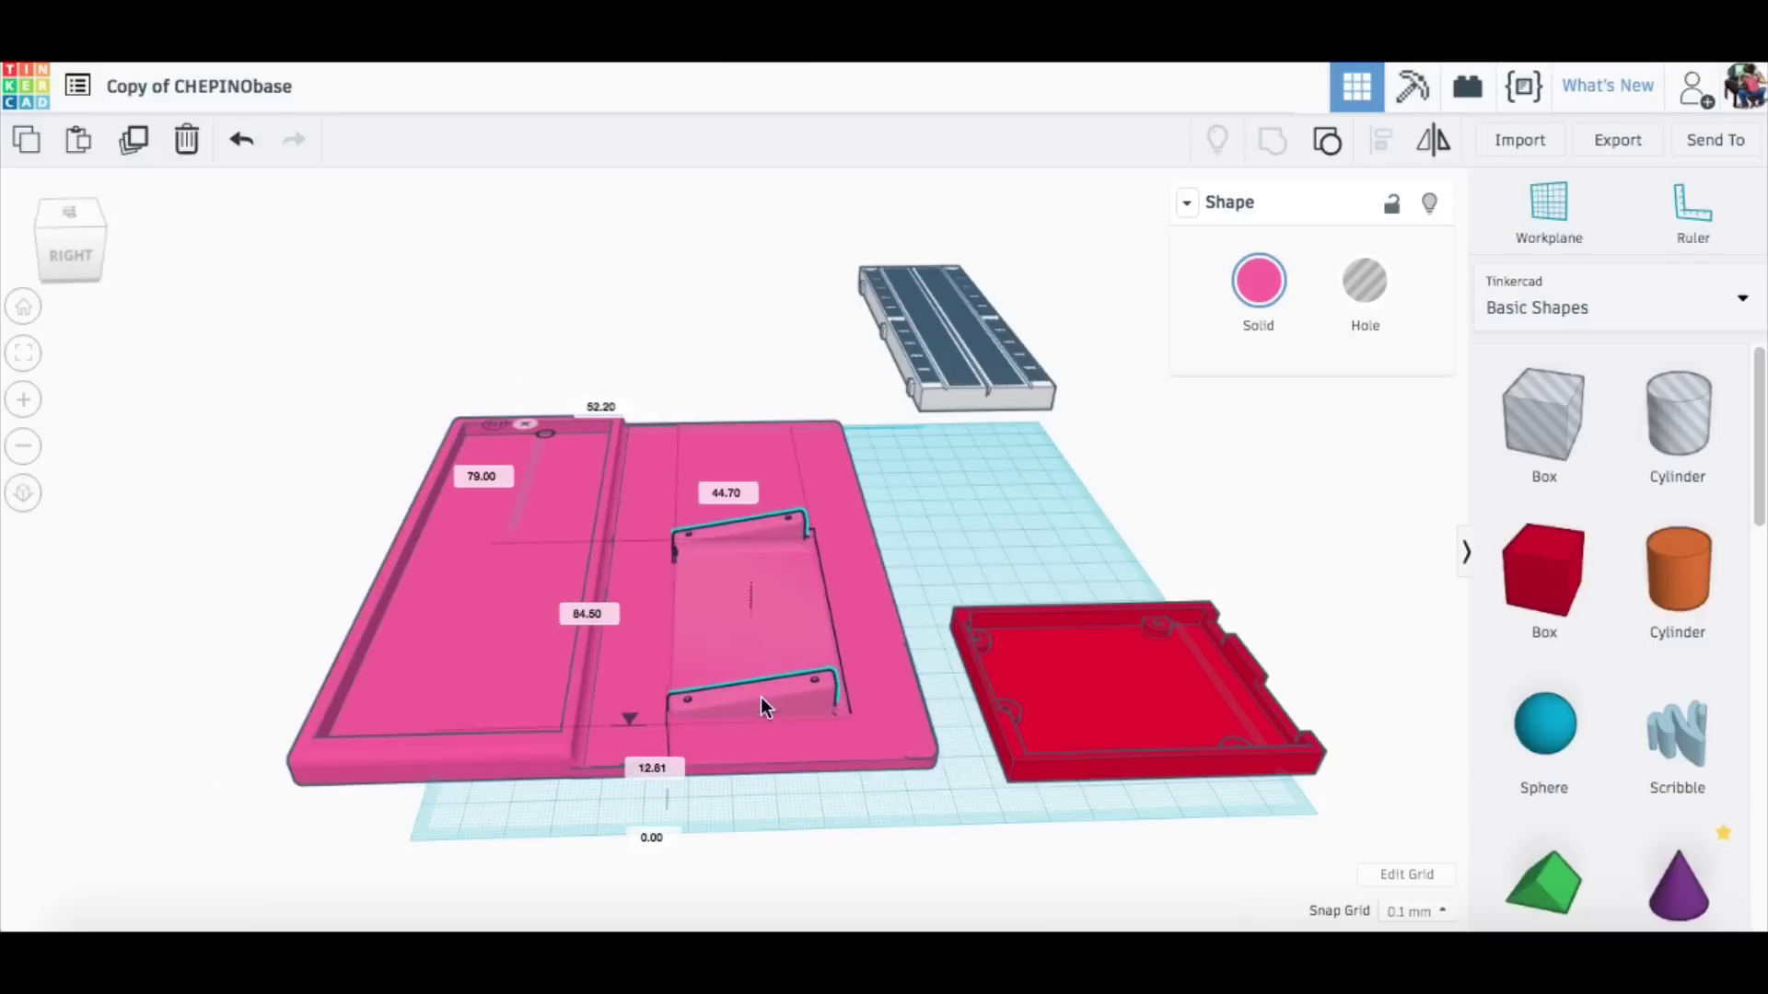
{"action": "left_click_drag", "start_coordinate": [1040, 695], "coordinate": [742, 488]}
{"action": "right_click_drag", "start_coordinate": [742, 488], "coordinate": [349, 603]}
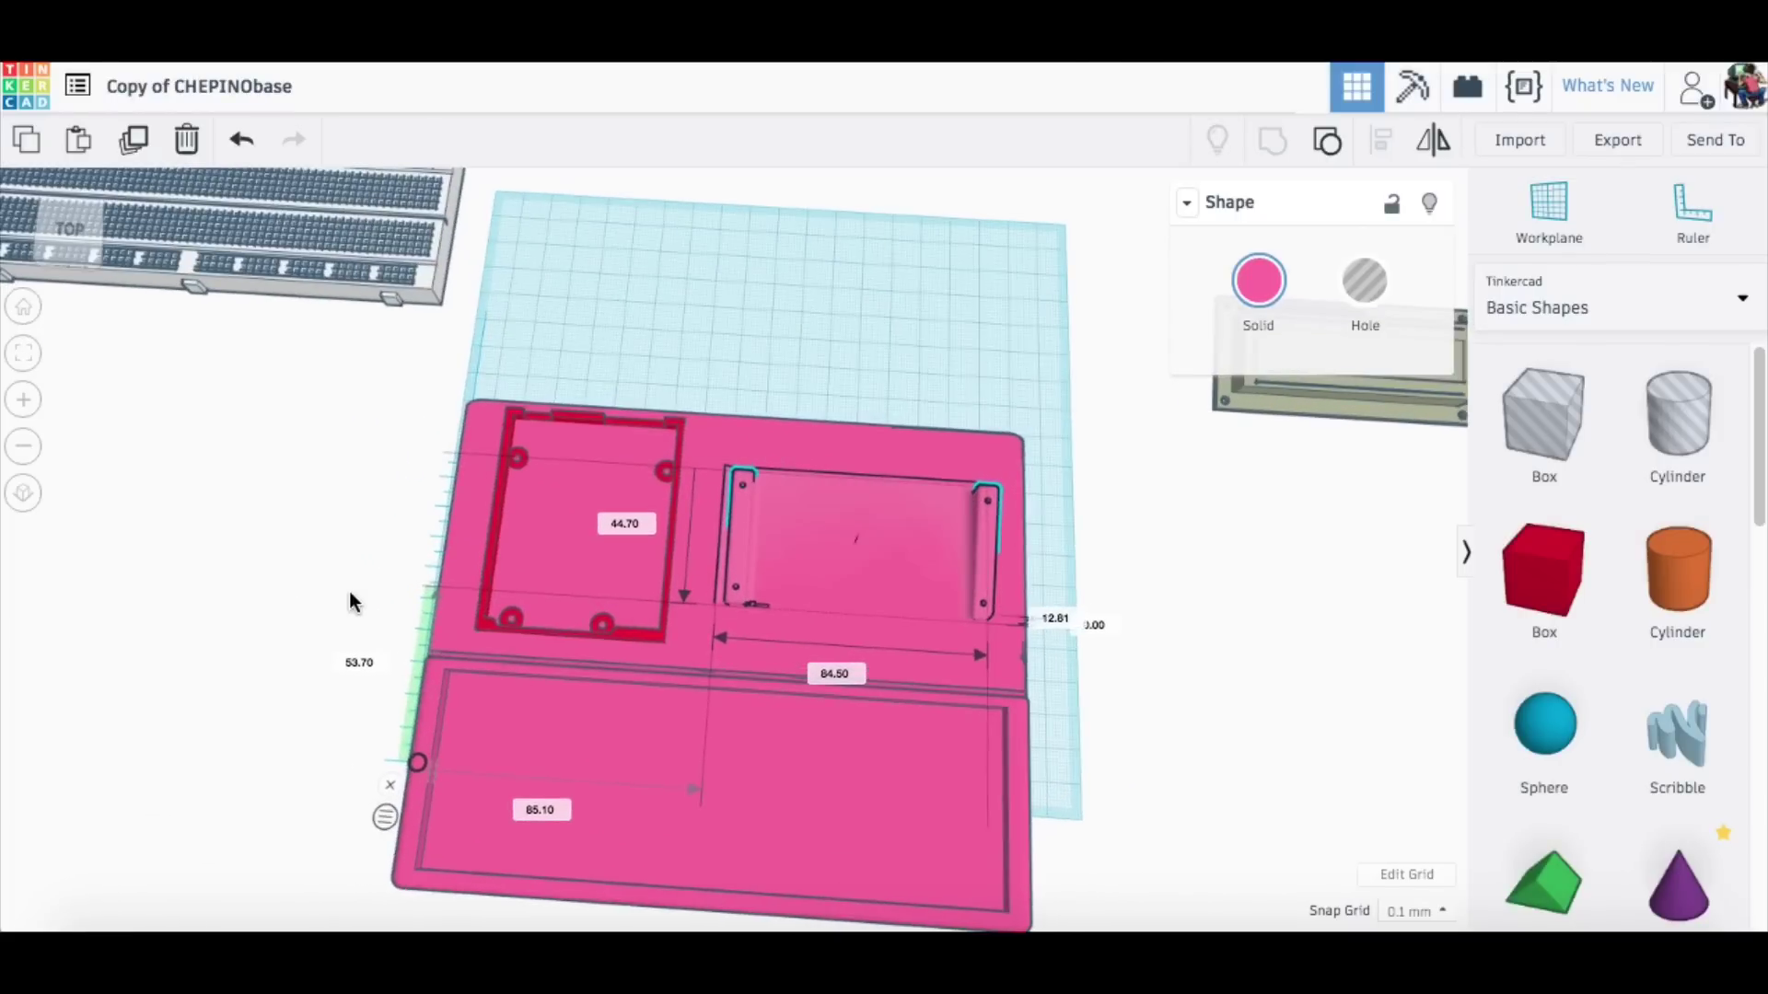
- Set the plate's elevation to 4.00 and group the four board parts together
{"action": "scroll", "coordinate": [350, 603], "scroll_direction": "up", "scroll_amount": 5}
{"action": "key", "text": "Return"}
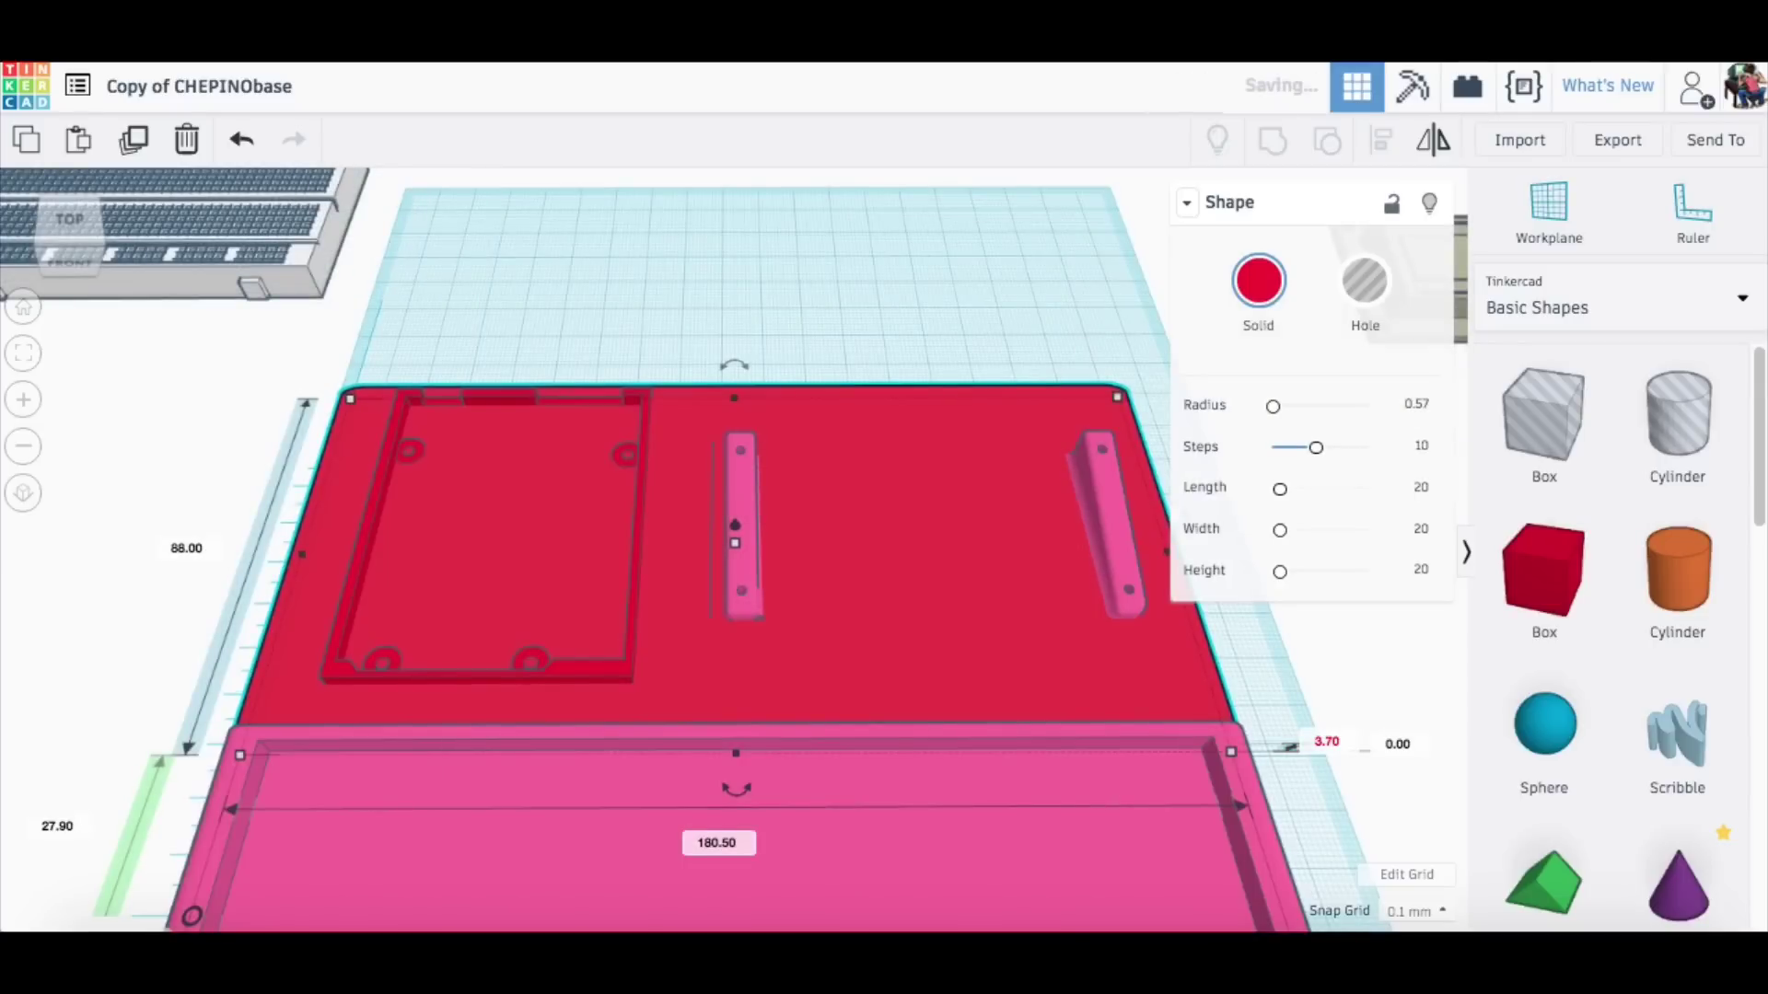
{"action": "left_click", "coordinate": [1329, 742]}
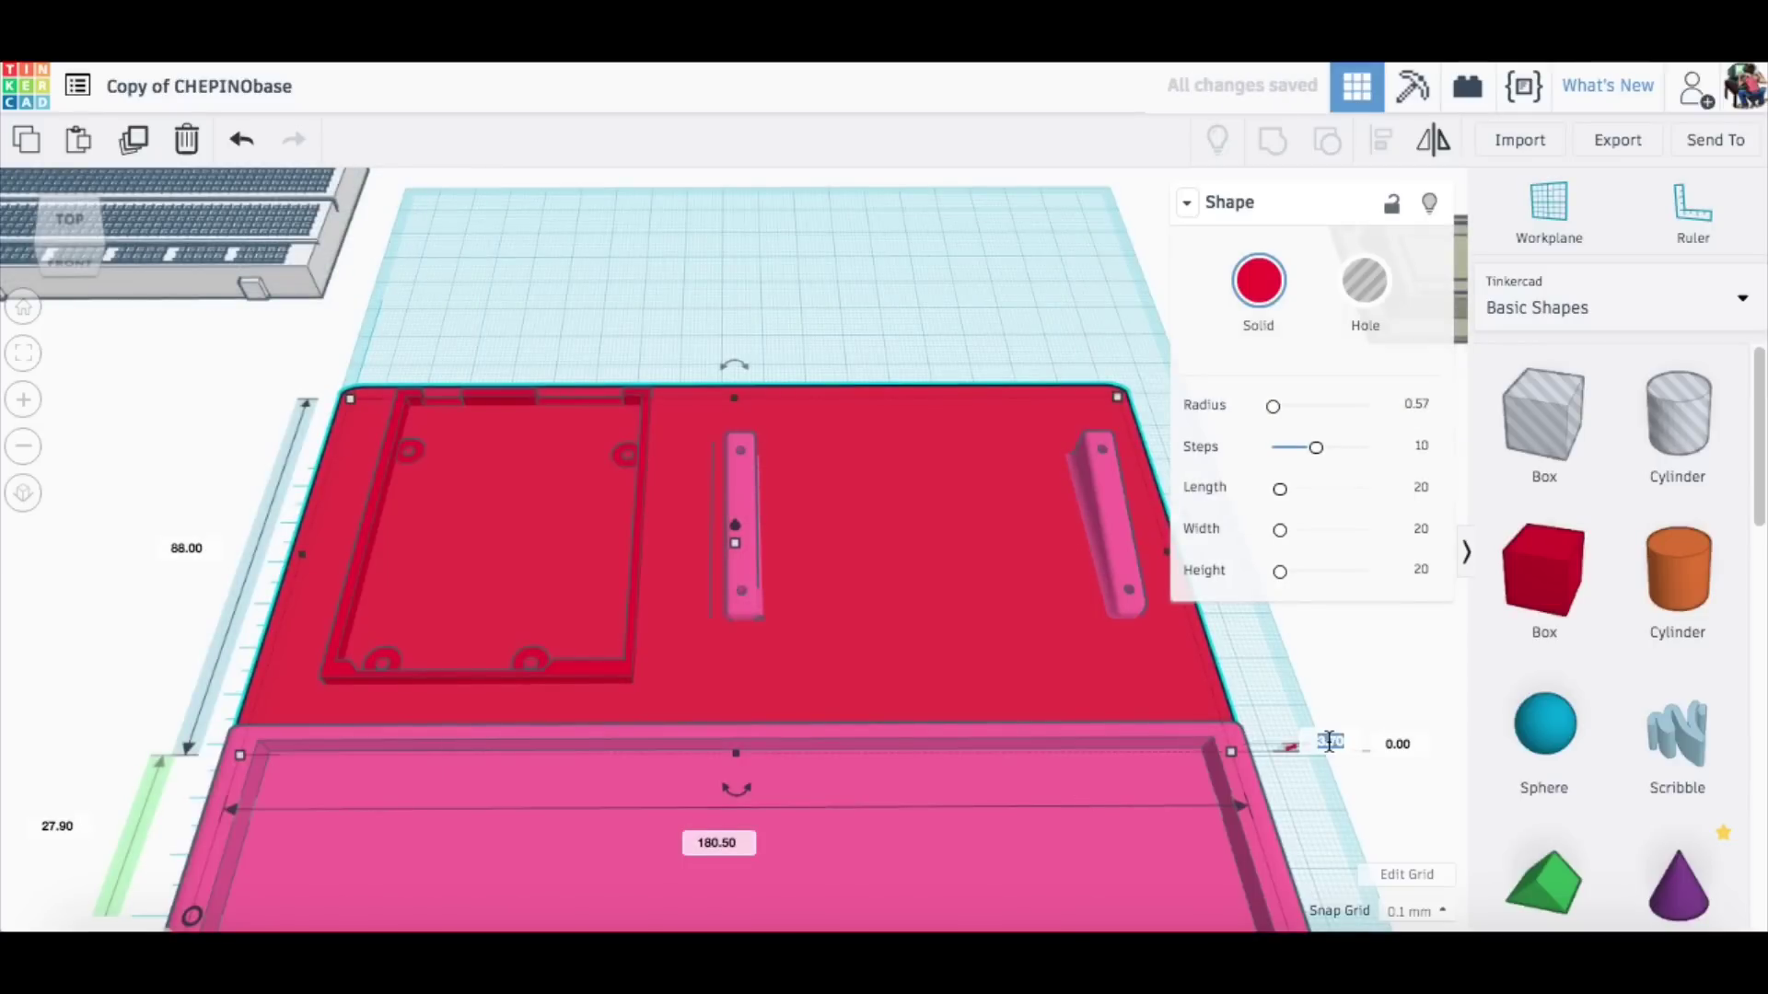
{"action": "type", "text": "4"}
{"action": "key", "text": "Return"}
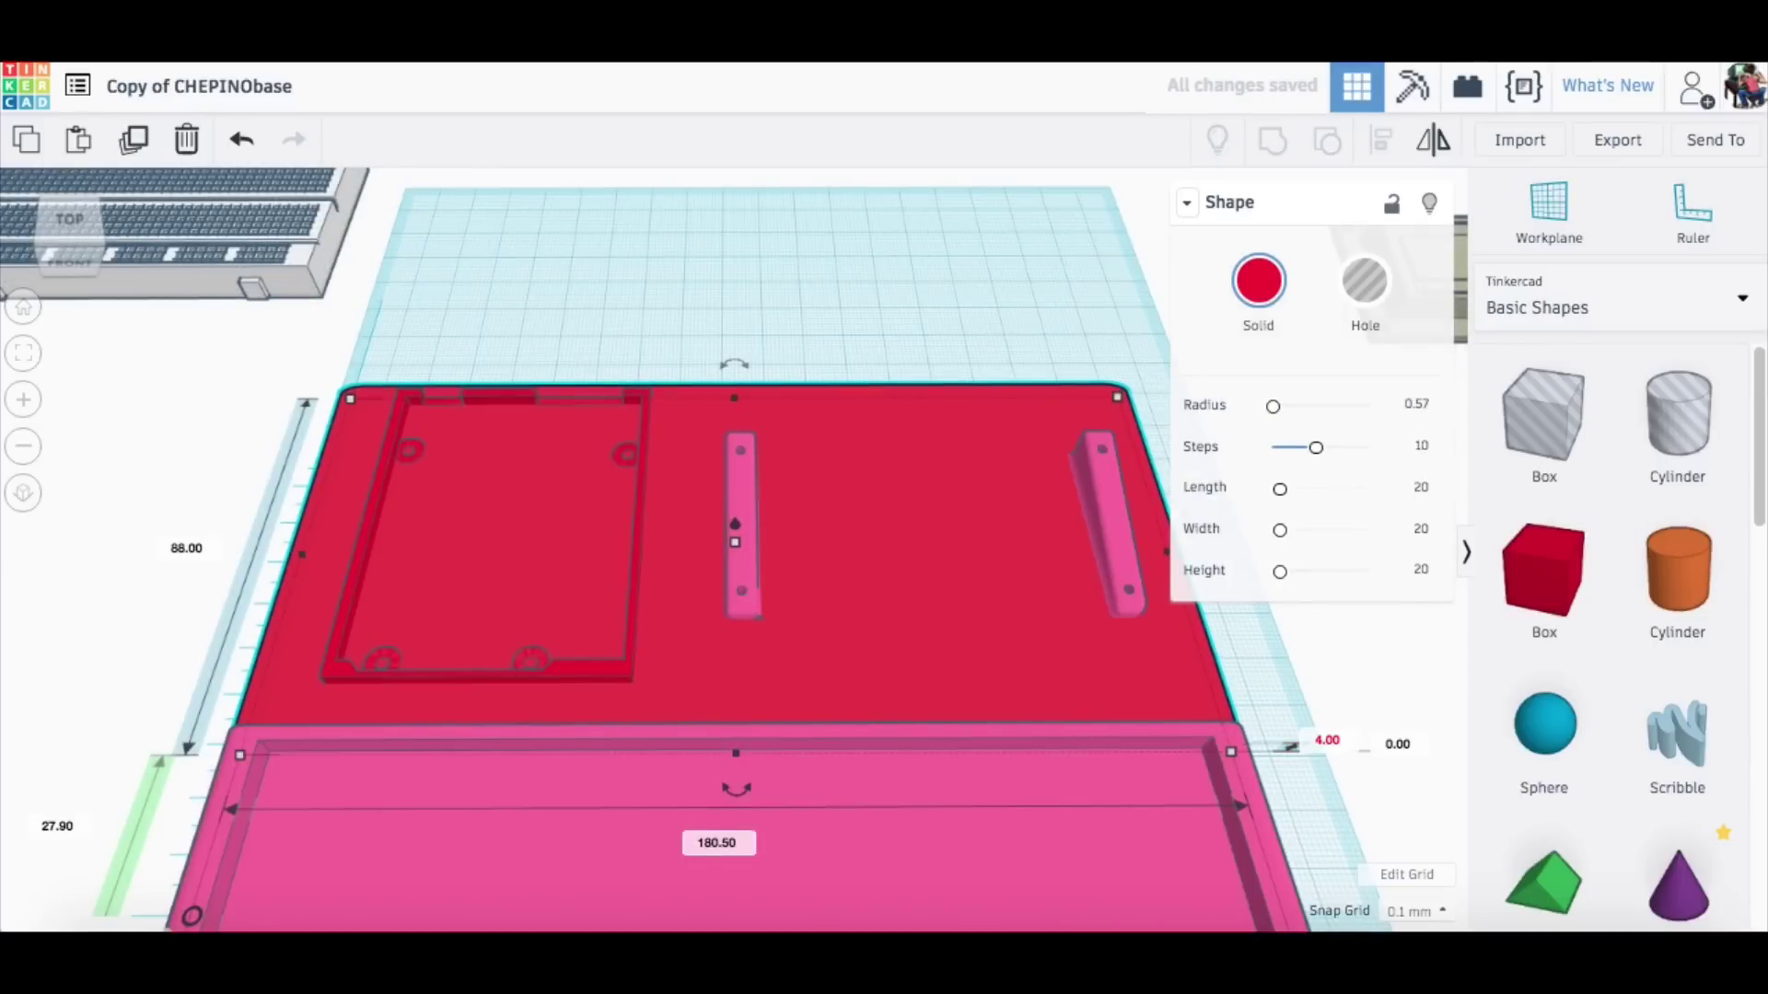
{"action": "right_click_drag", "start_coordinate": [126, 631], "coordinate": [146, 620]}
{"action": "left_click_drag", "start_coordinate": [157, 445], "coordinate": [1111, 787]}
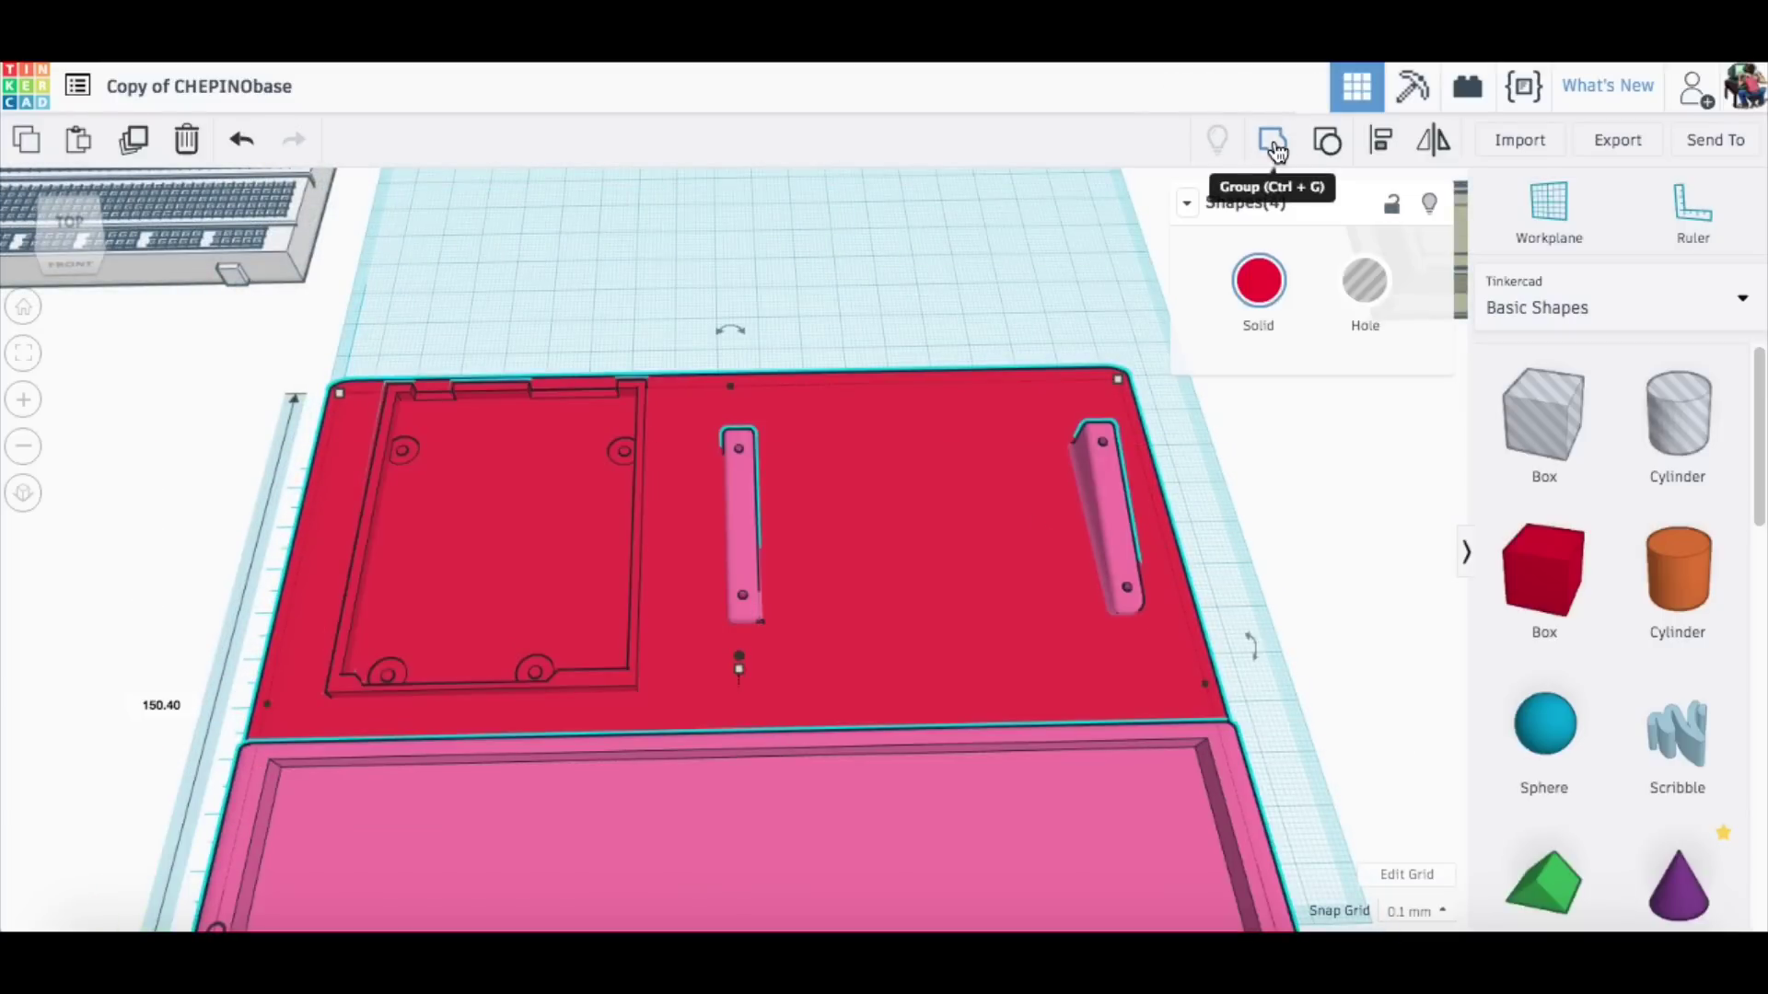
{"action": "key", "text": "ctrl+g"}
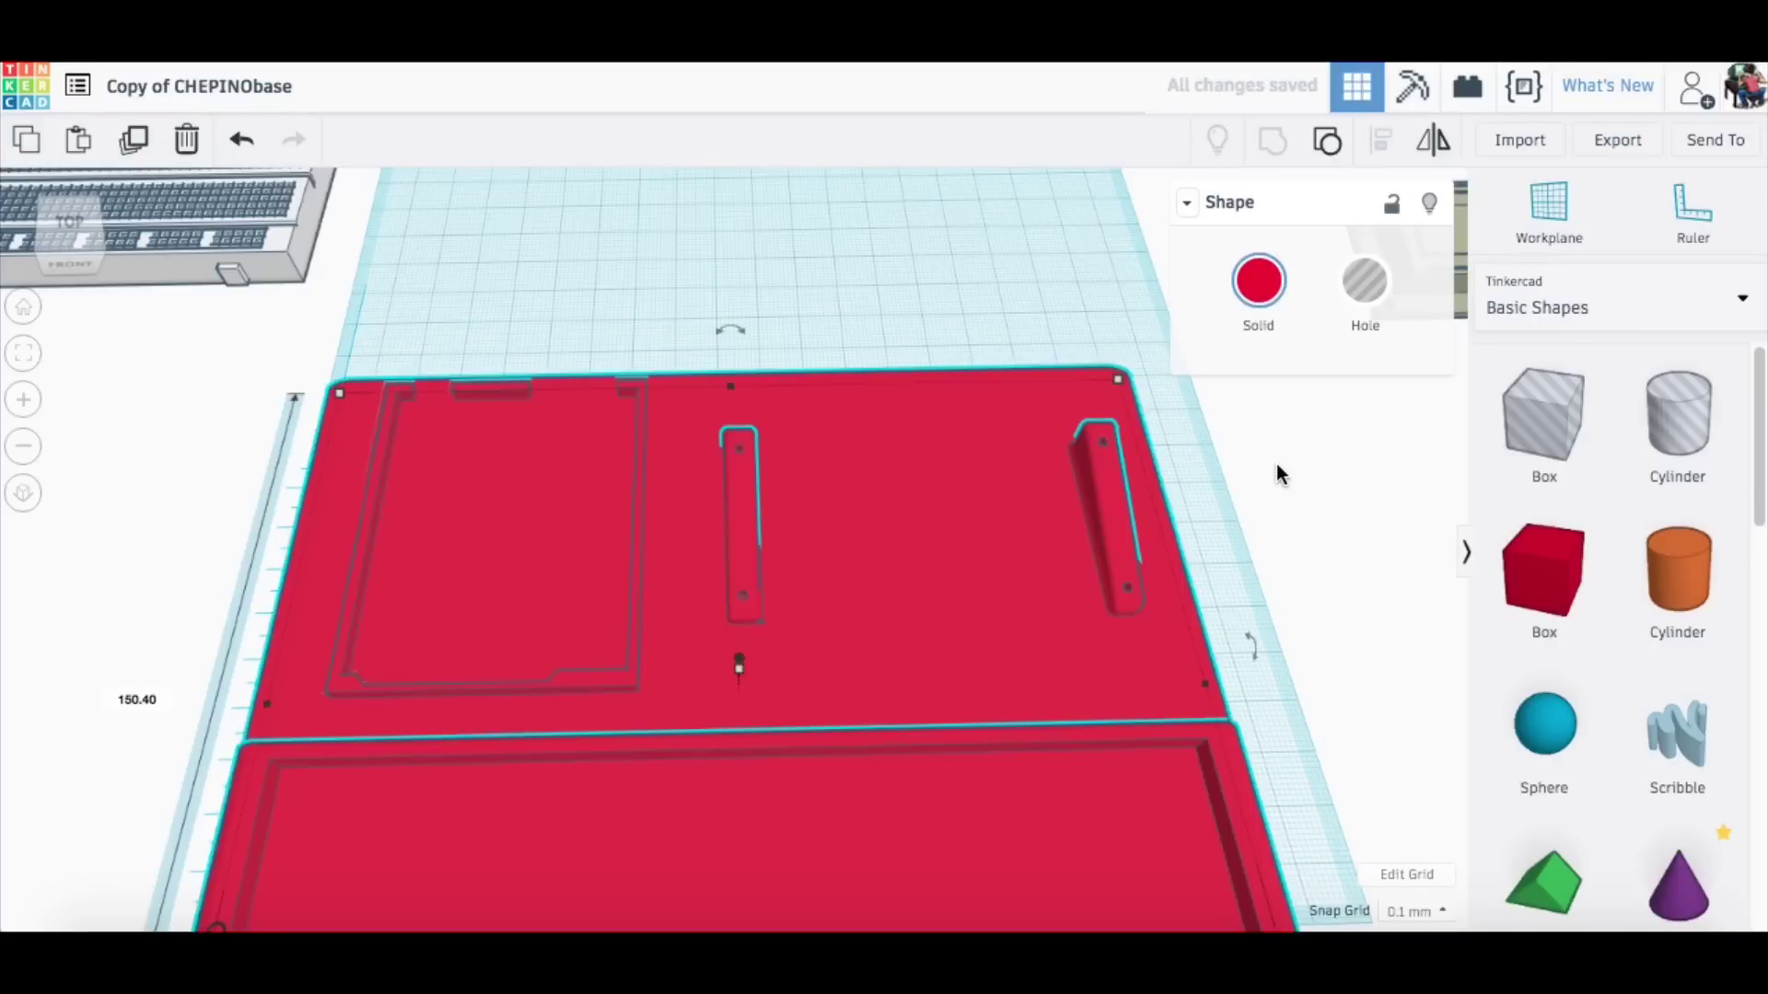
- Place the LCD on the board's upper right and the breadboard in the lower tray
{"action": "scroll", "coordinate": [798, 511], "scroll_direction": "down", "scroll_amount": 5}
{"action": "left_click", "coordinate": [799, 511]}
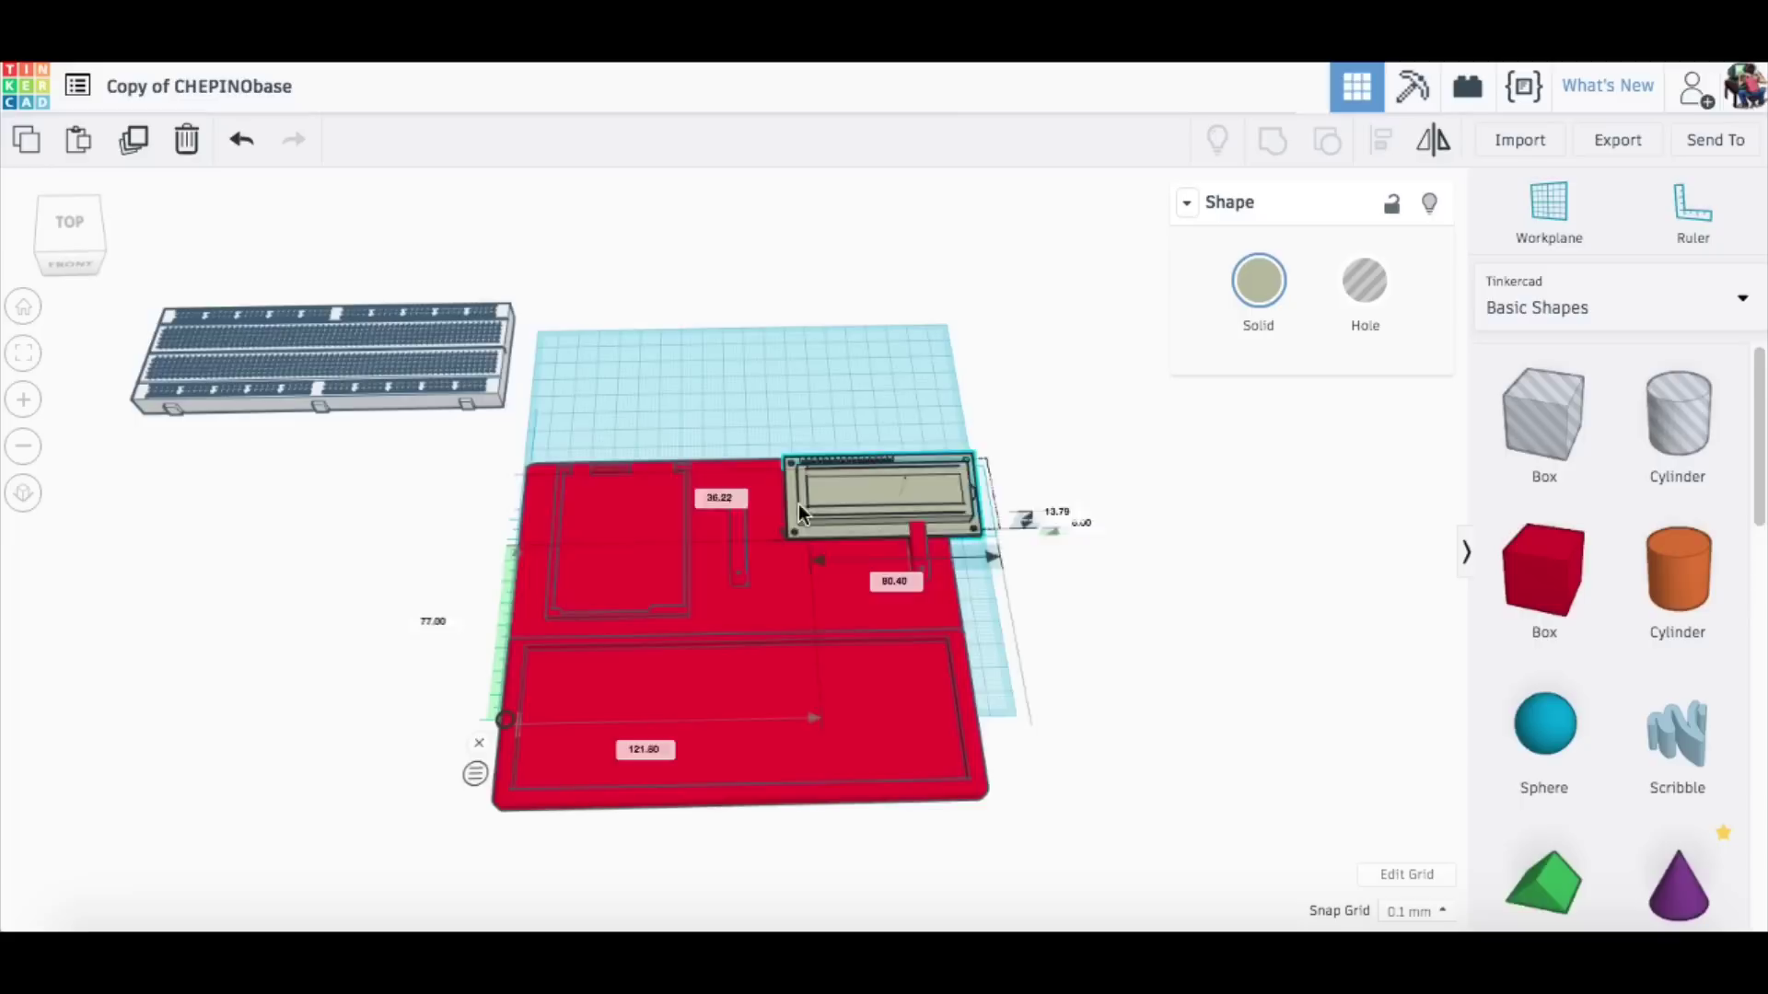
{"action": "left_click_drag", "start_coordinate": [798, 505], "coordinate": [777, 530]}
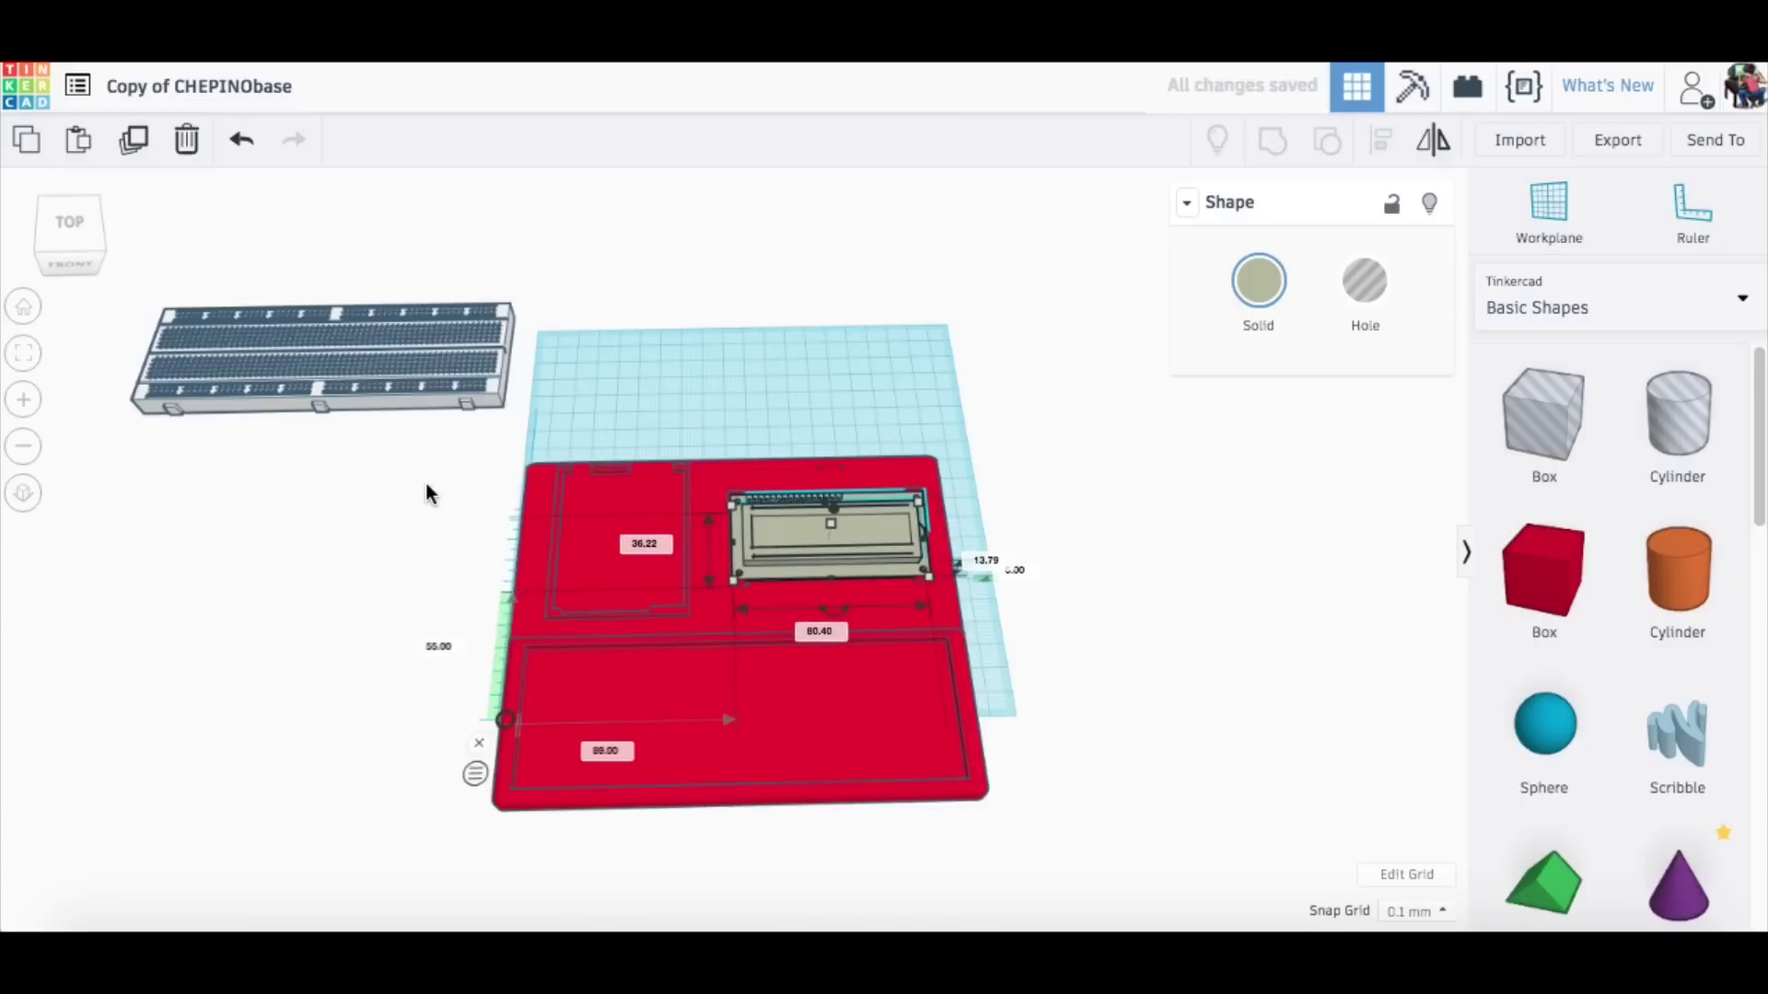
{"action": "left_click_drag", "start_coordinate": [354, 363], "coordinate": [776, 714]}
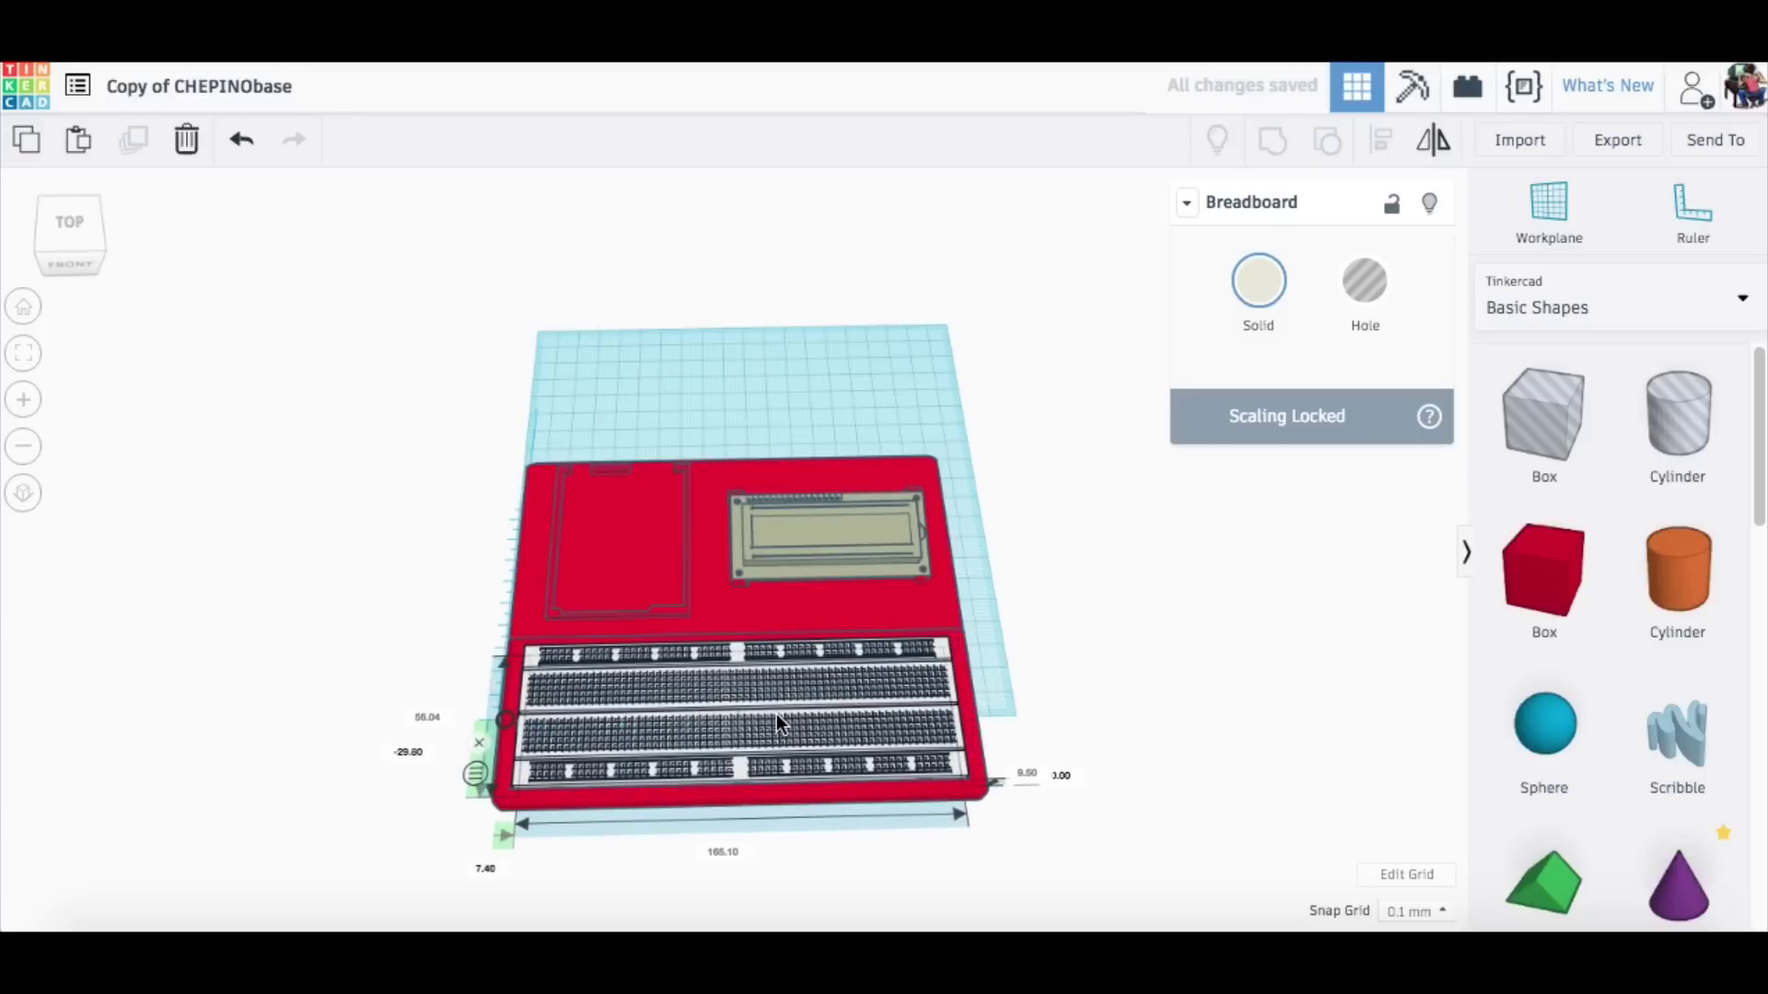
- Shift all three shapes slightly right on the workplane, then deselect them
{"action": "left_click", "coordinate": [23, 305]}
{"action": "key", "text": "ctrl+a"}
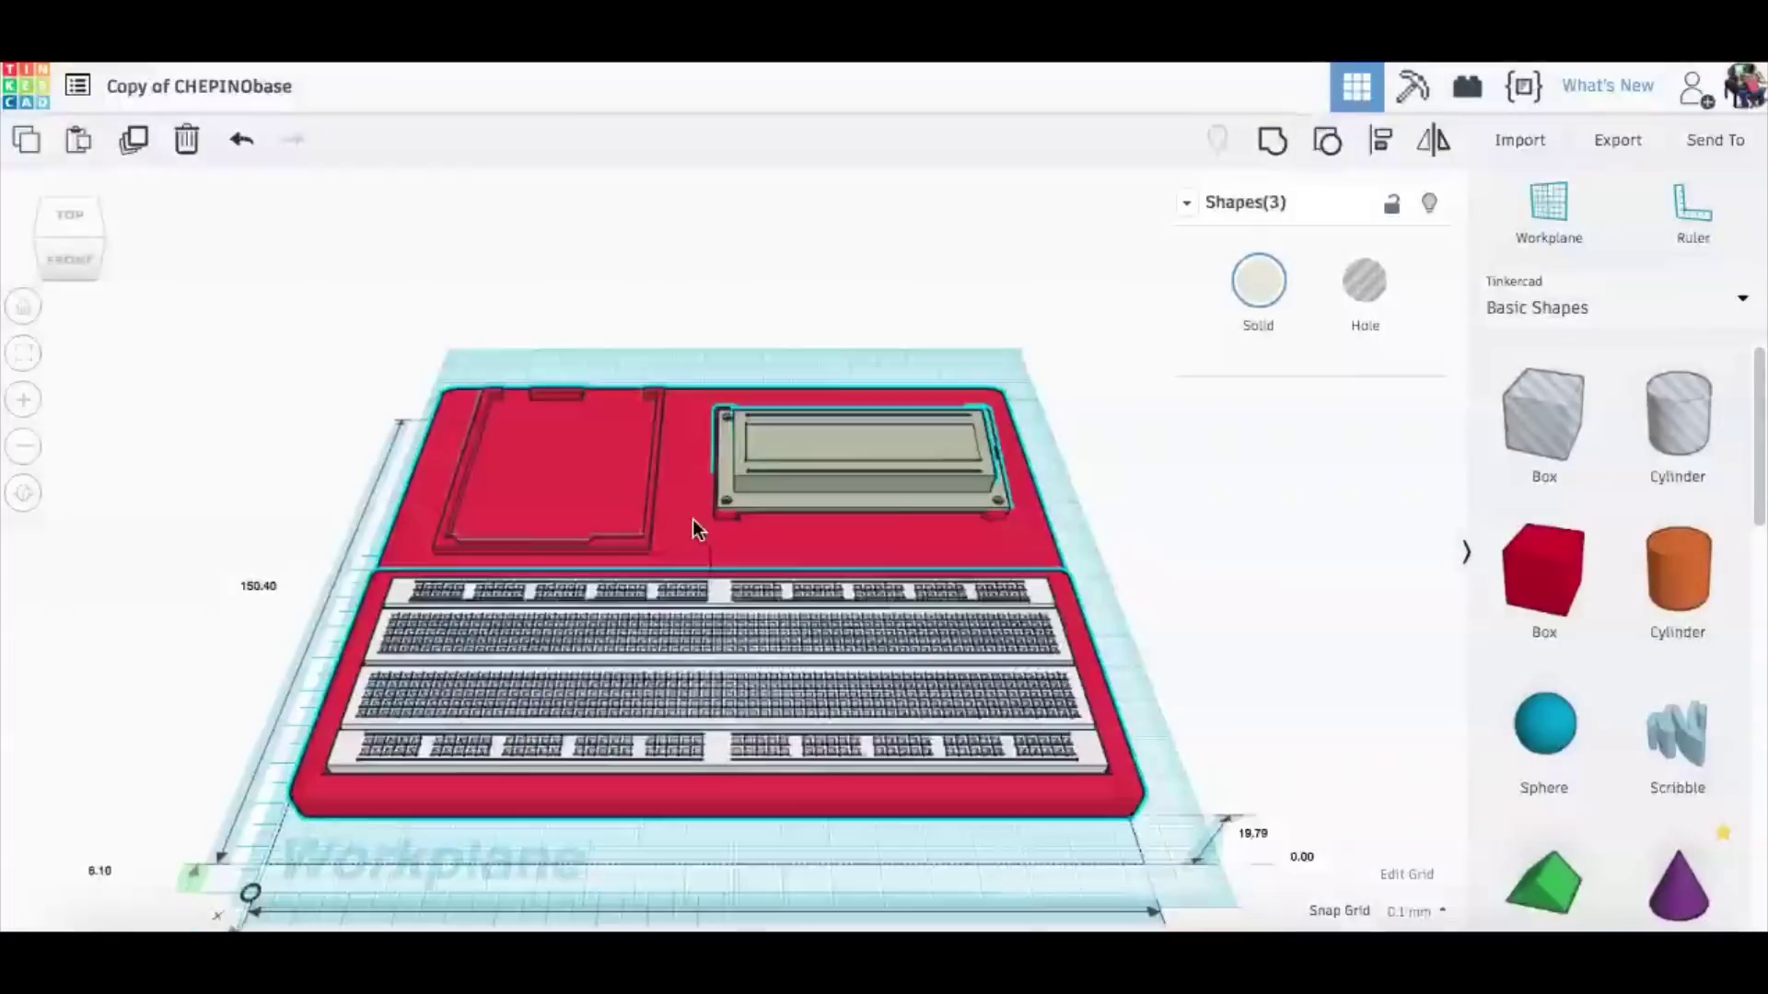
{"action": "left_click_drag", "start_coordinate": [692, 528], "coordinate": [704, 523]}
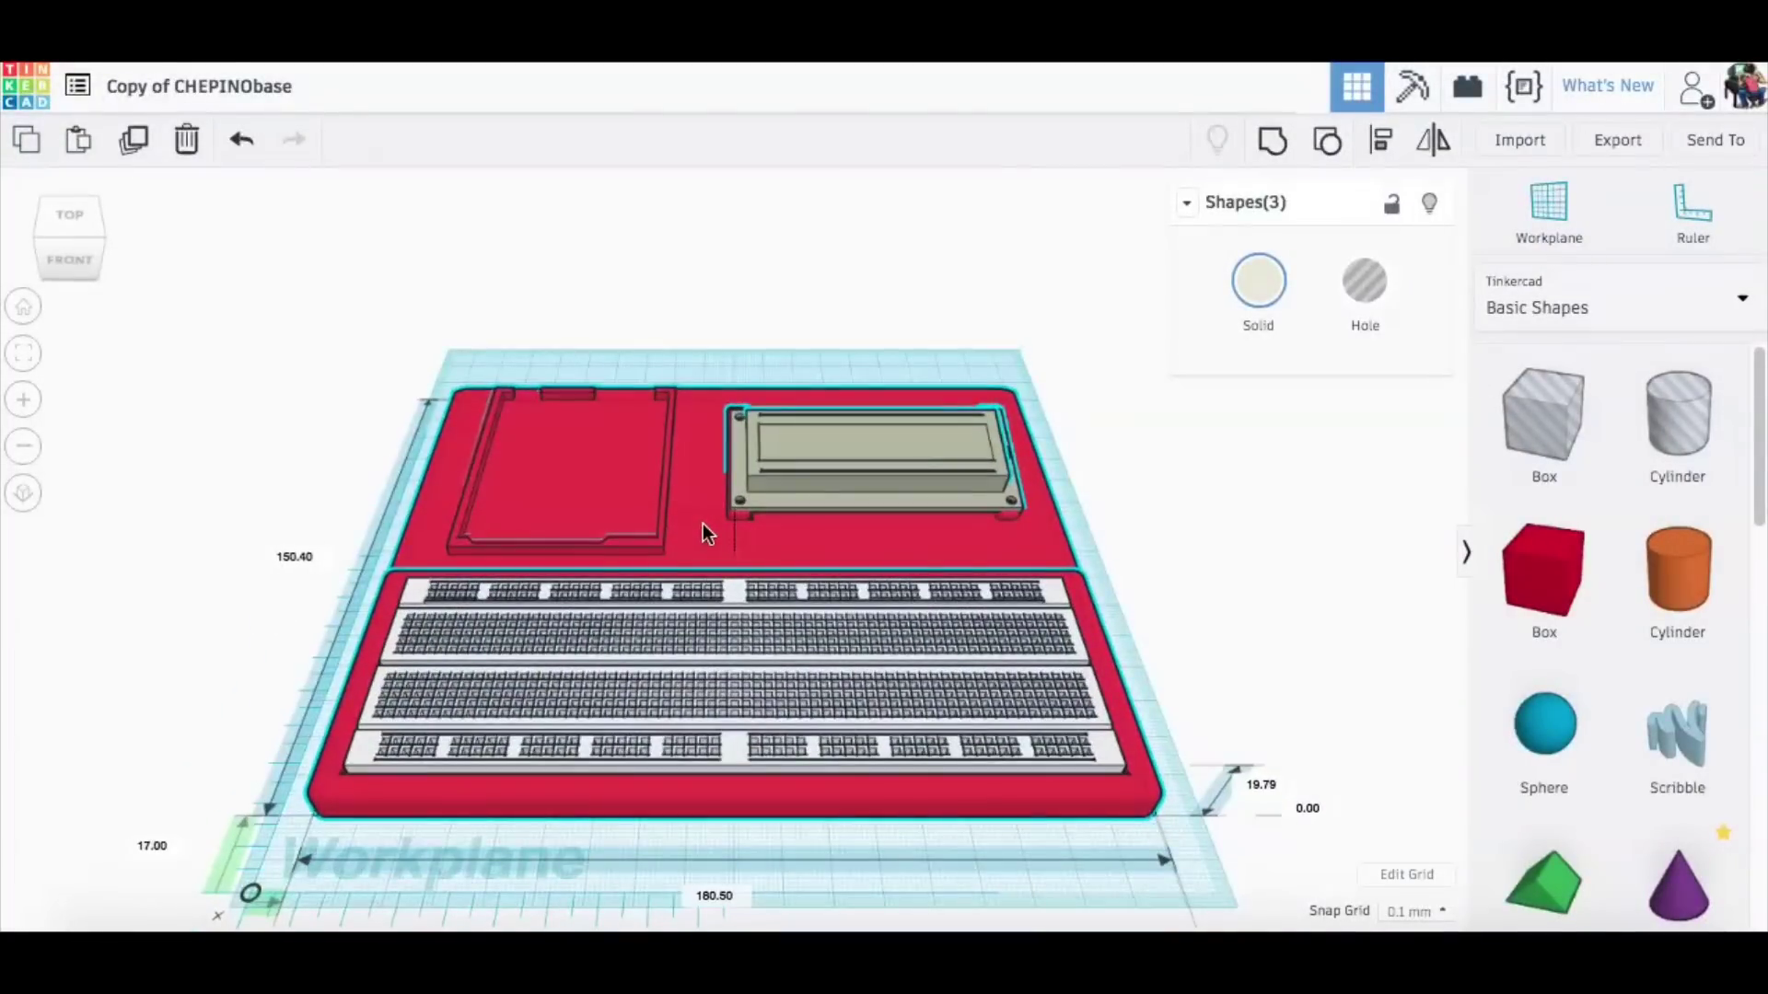
{"action": "left_click", "coordinate": [206, 469]}
{"action": "right_click_drag", "start_coordinate": [213, 515], "coordinate": [212, 603]}
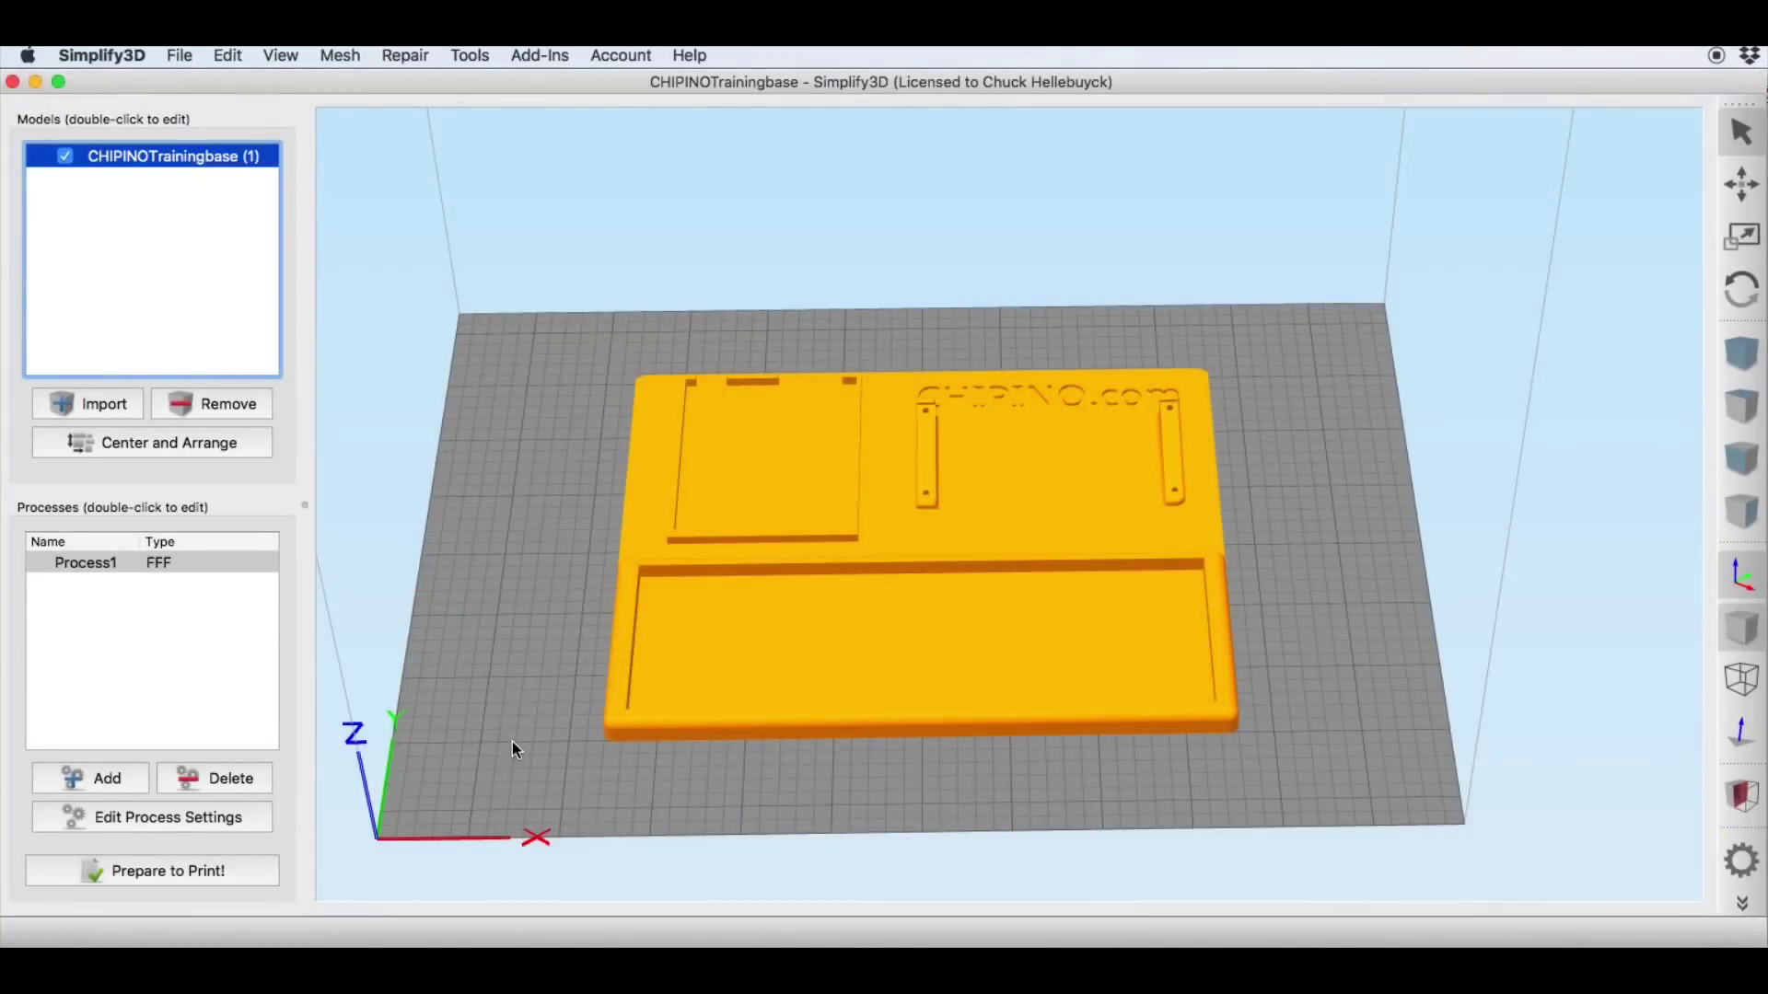
{"action": "left_click", "coordinate": [241, 817]}
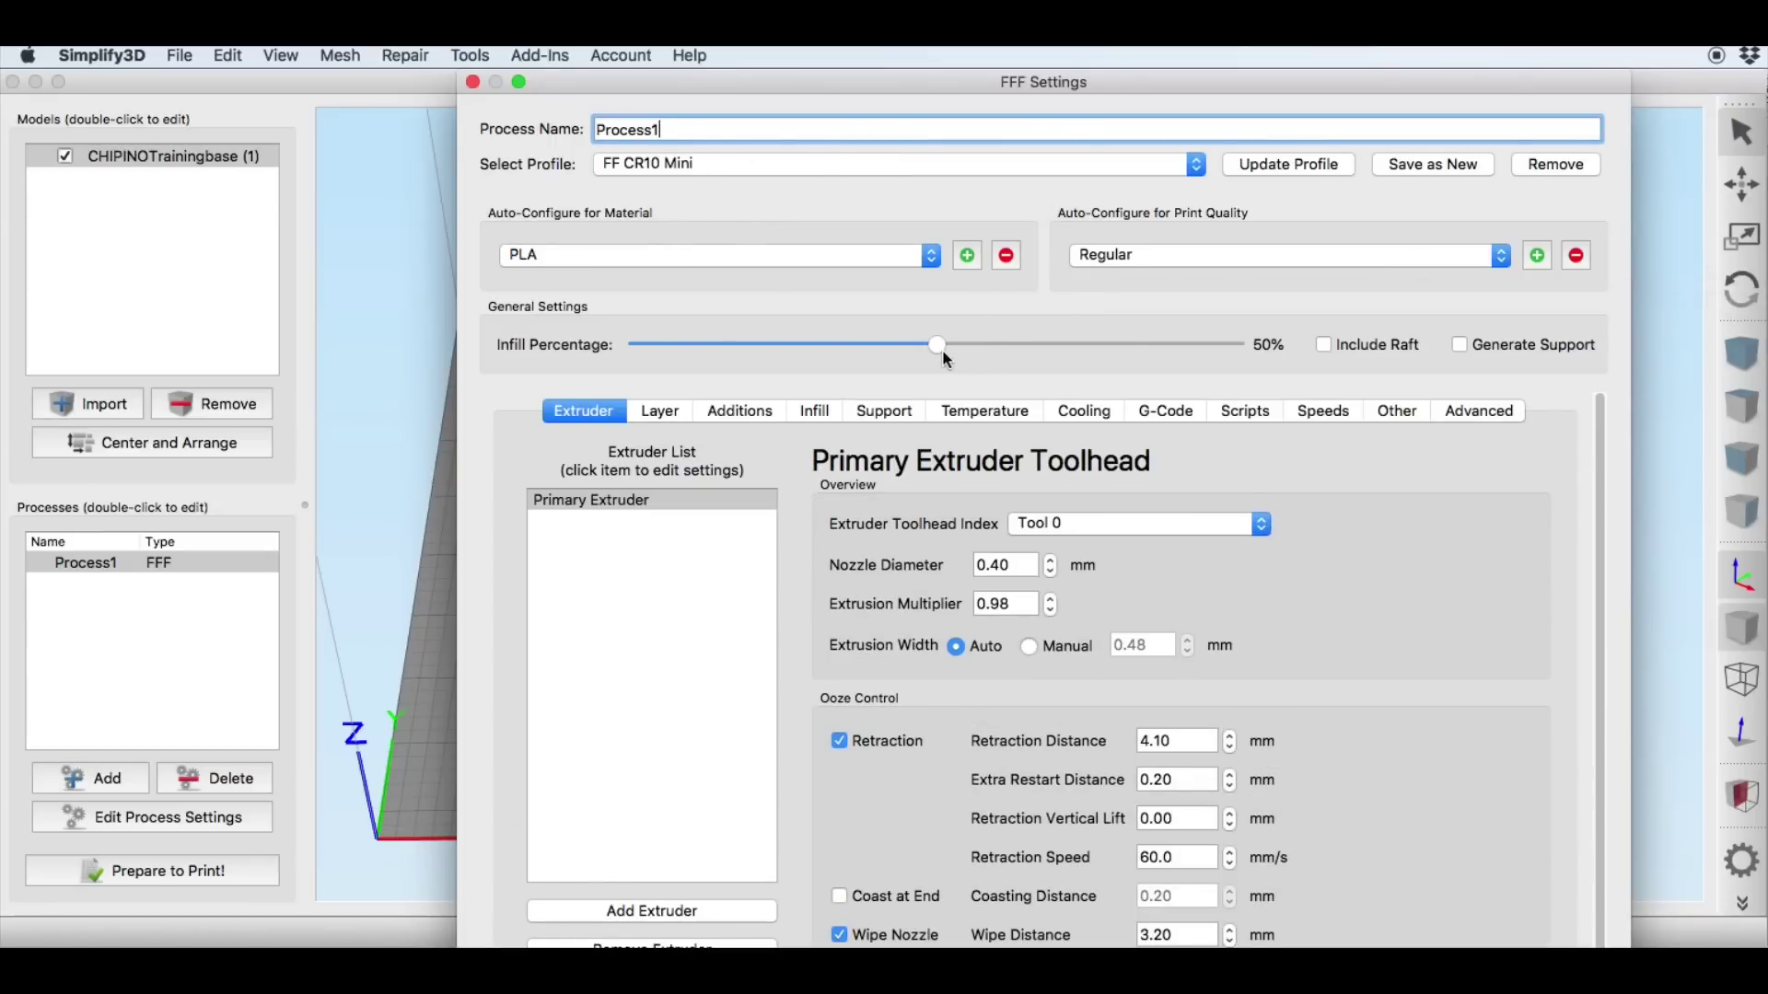
{"action": "left_click", "coordinate": [658, 412]}
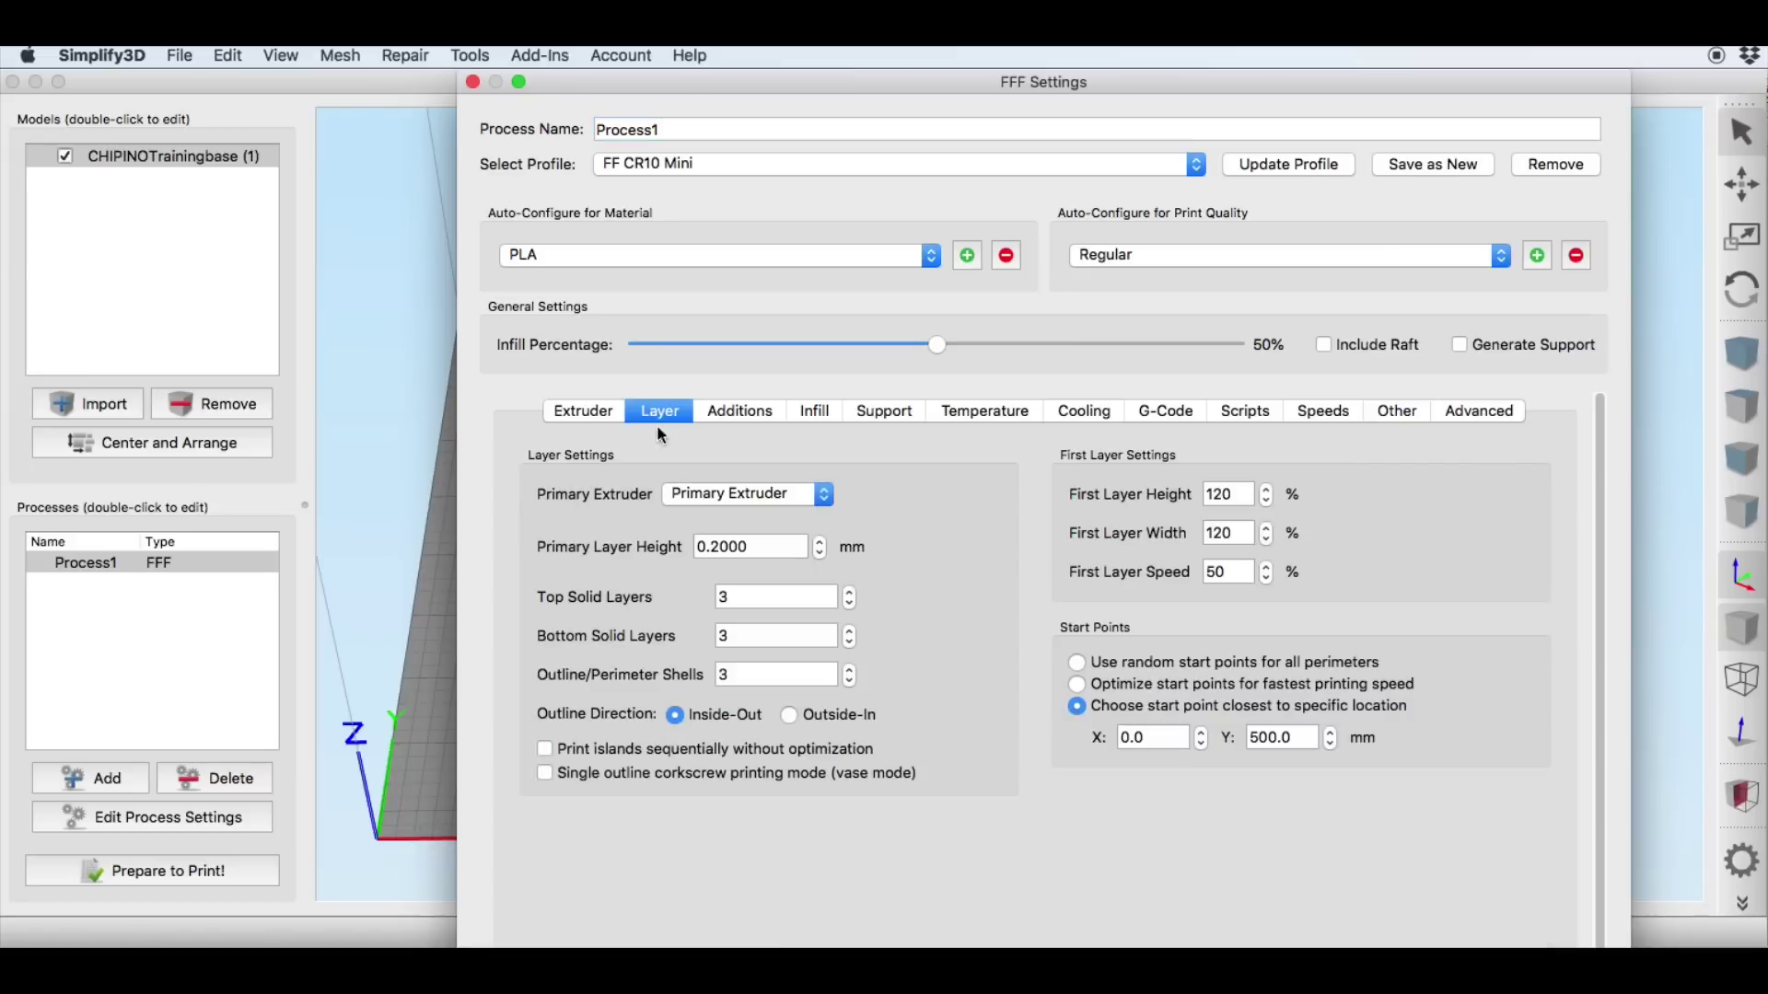
{"action": "left_click", "coordinate": [814, 410]}
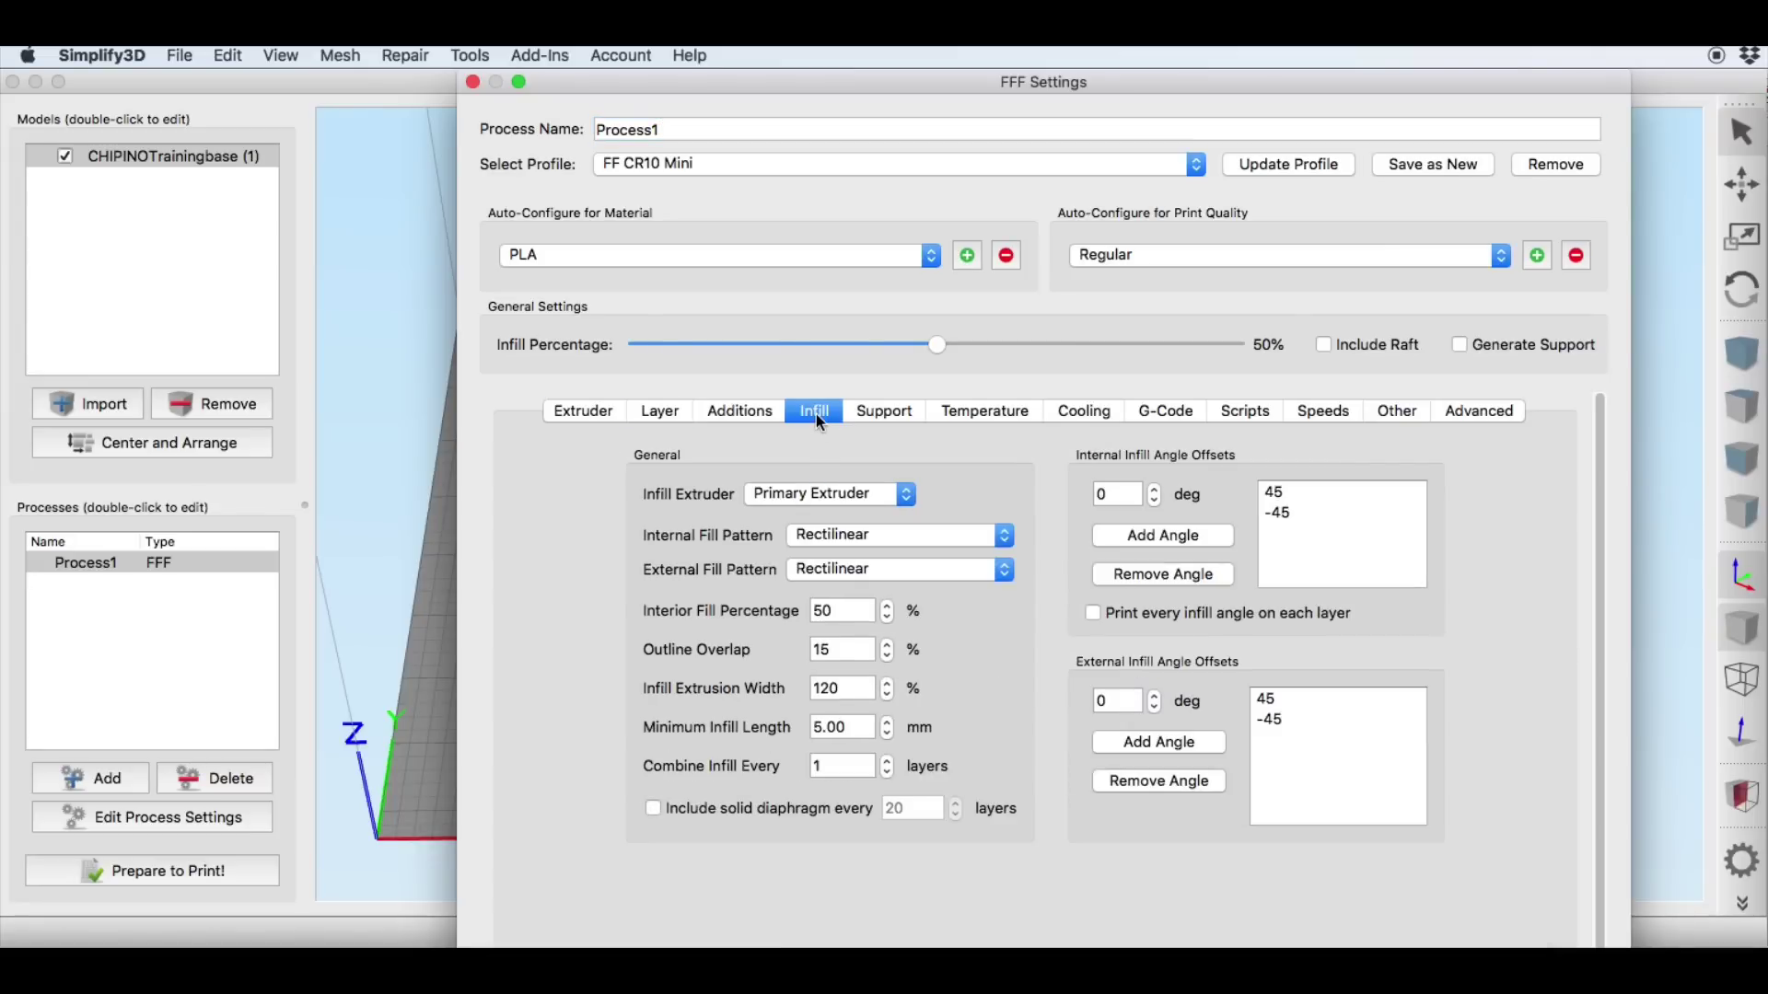
{"action": "left_click", "coordinate": [986, 416]}
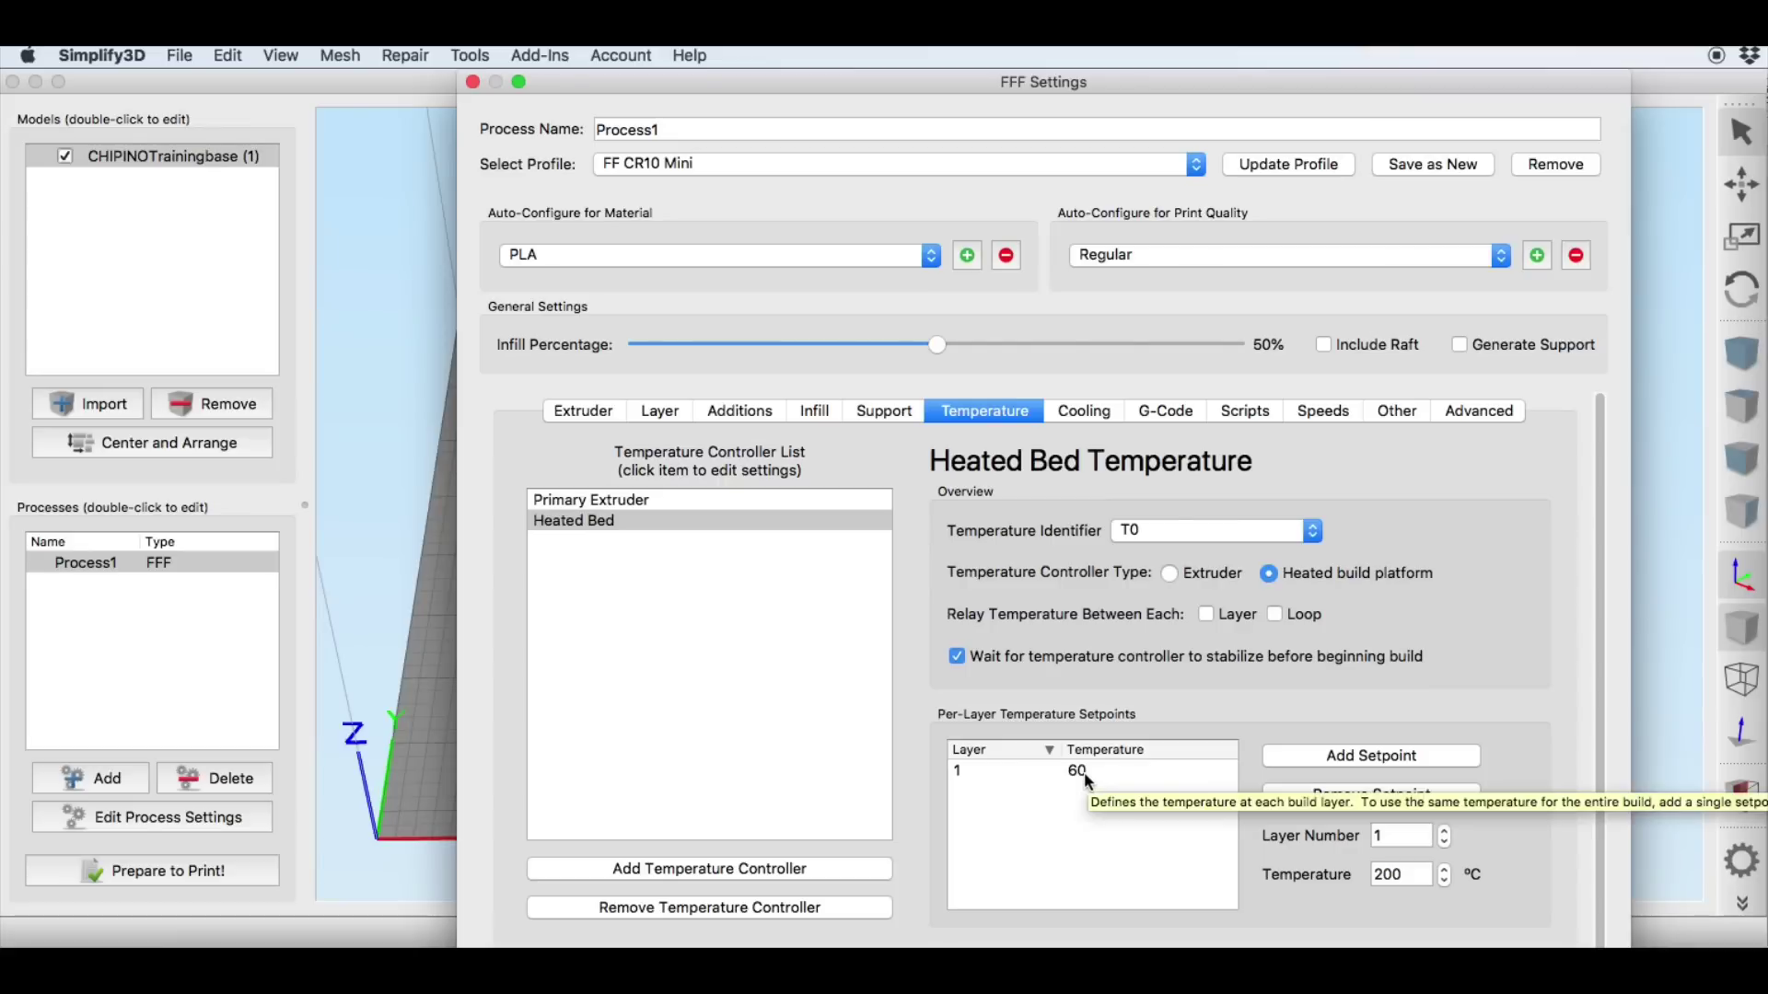
{"action": "left_click", "coordinate": [738, 501]}
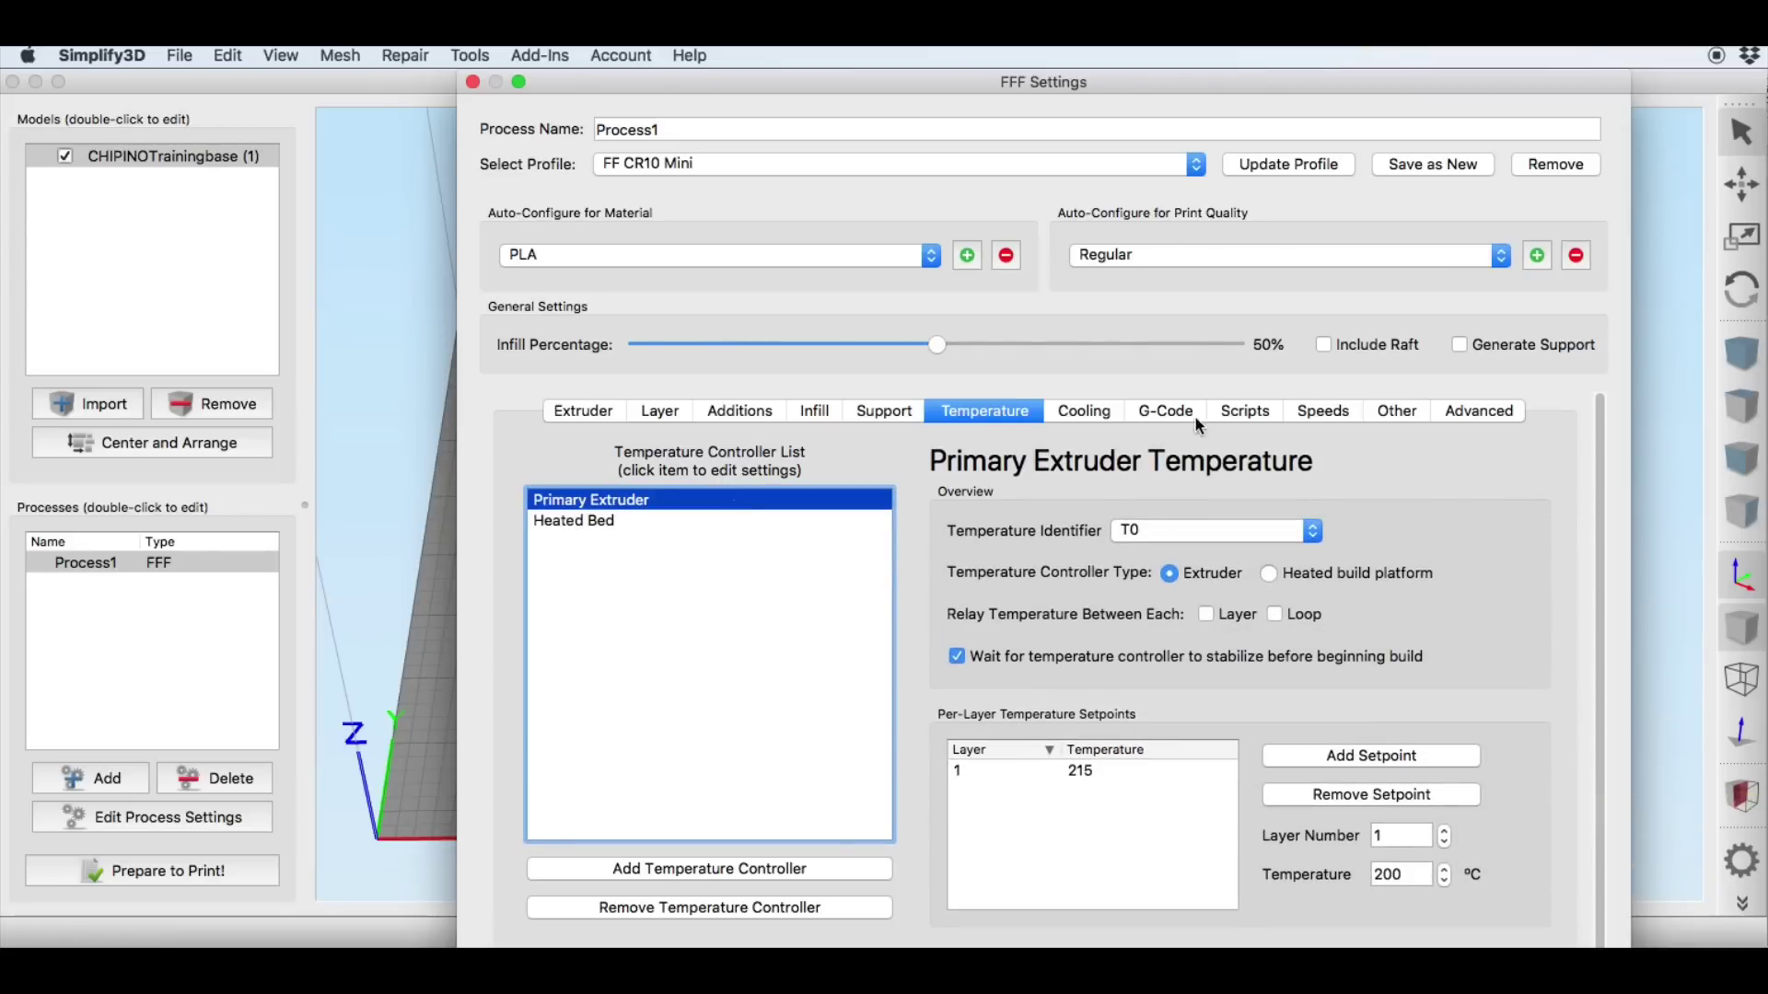
{"action": "left_click", "coordinate": [1340, 416]}
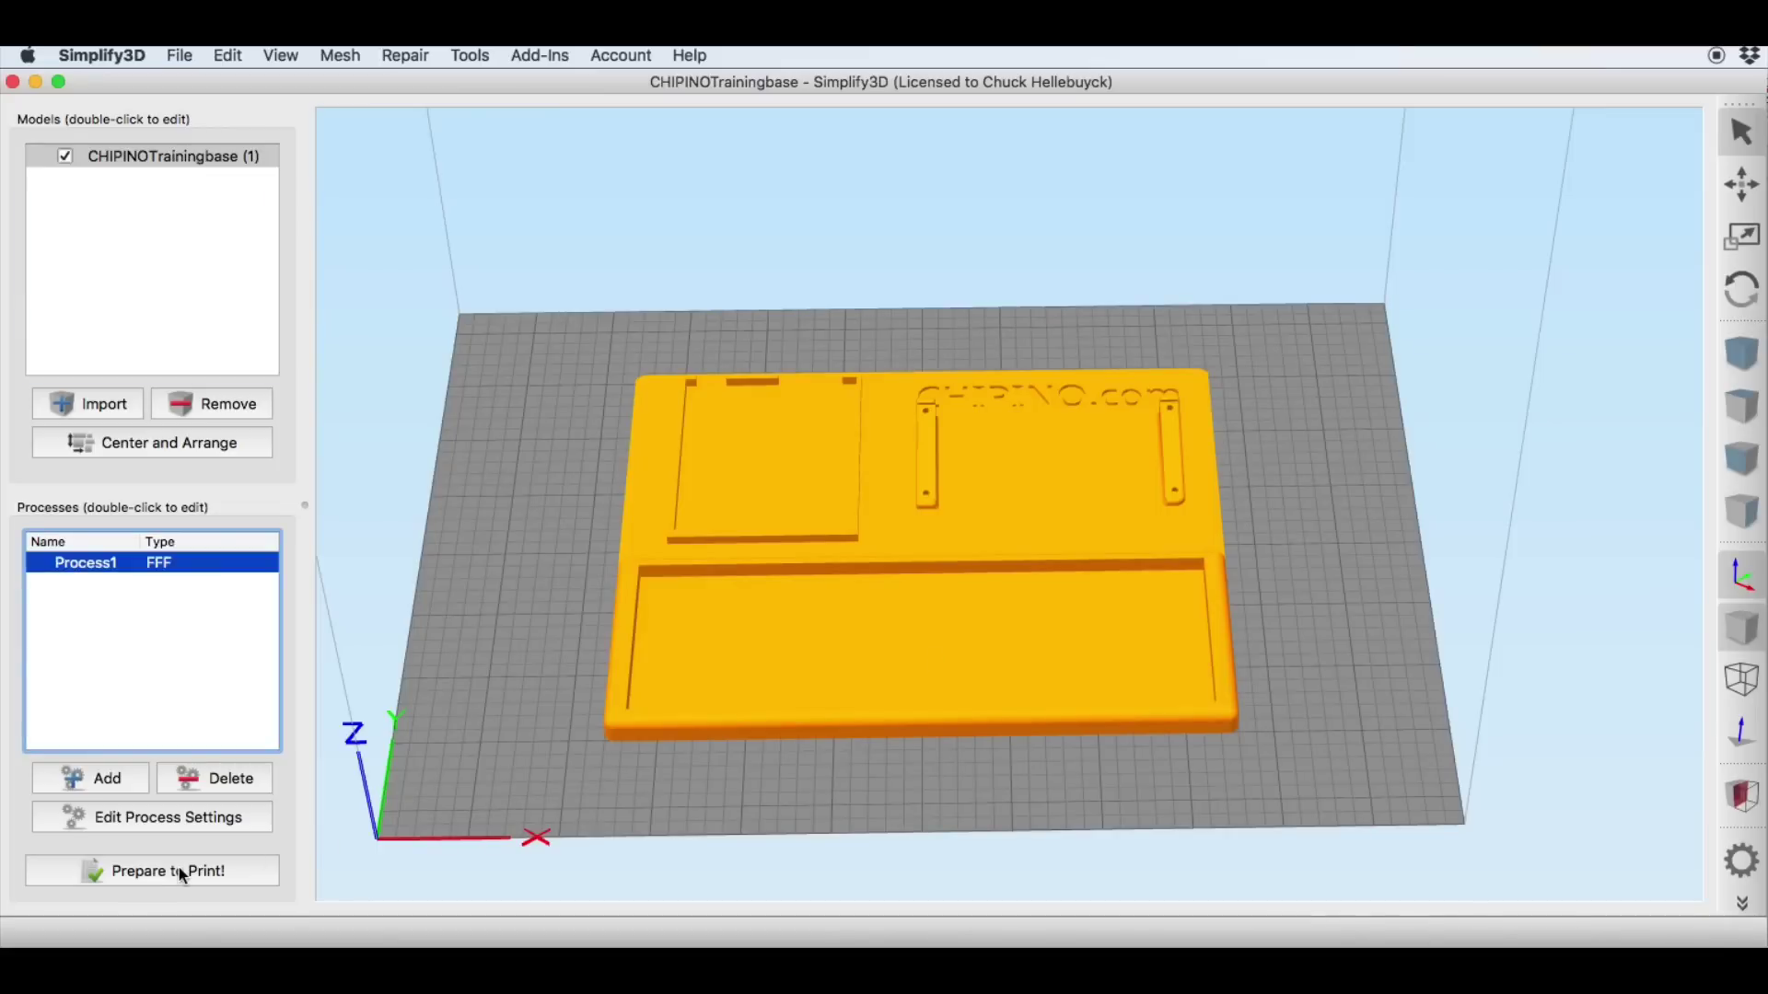
- Slice the model and highlight the 5 h 31 min build time and 2.24 material cost
{"action": "left_click", "coordinate": [180, 871]}
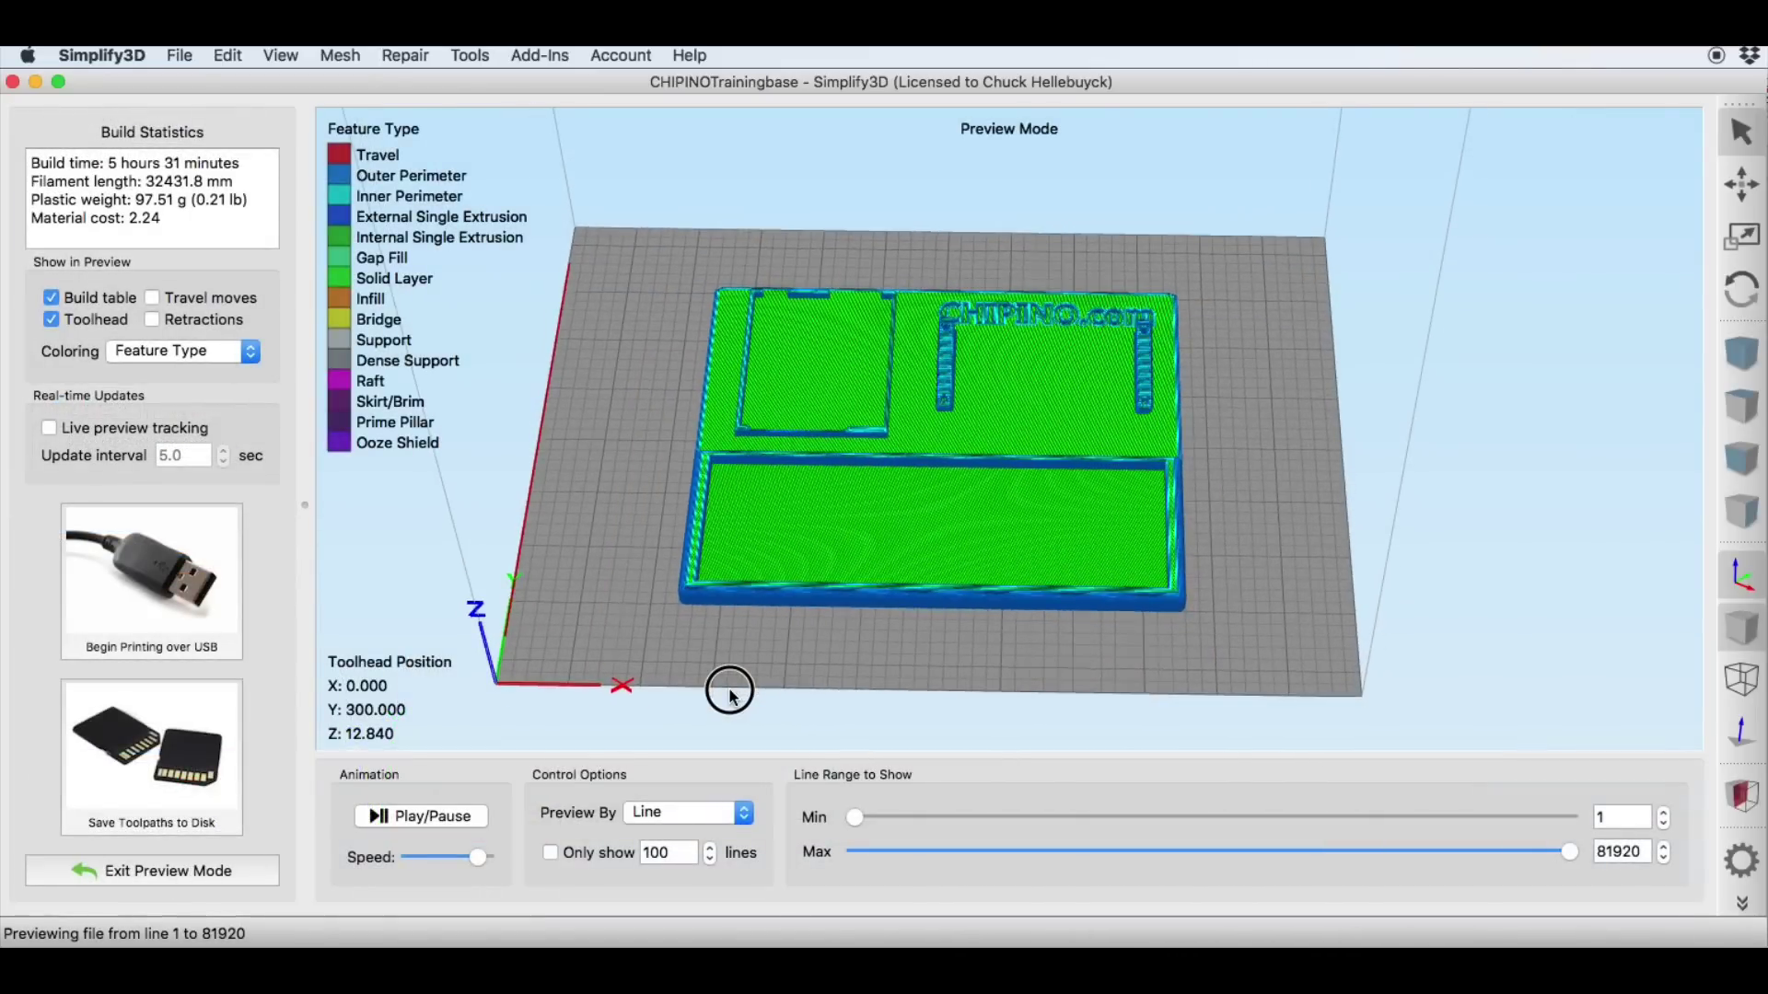
{"action": "left_click_drag", "start_coordinate": [113, 162], "coordinate": [244, 170]}
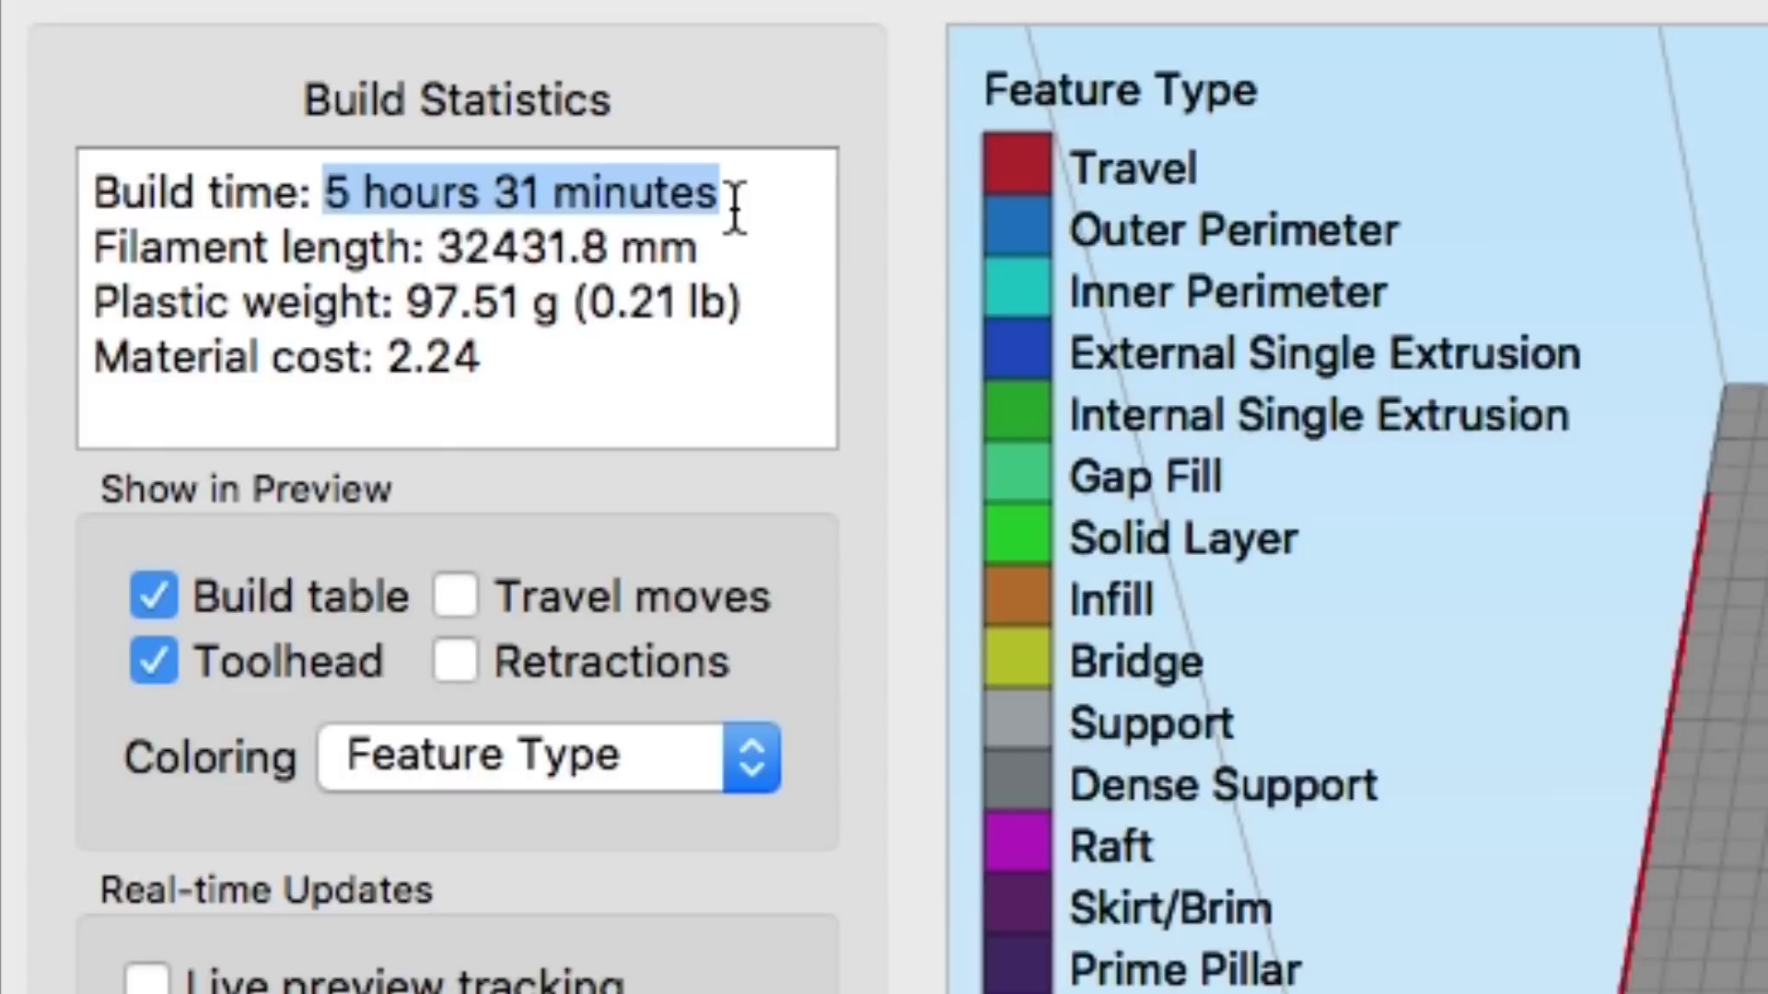
{"action": "left_click", "coordinate": [384, 360]}
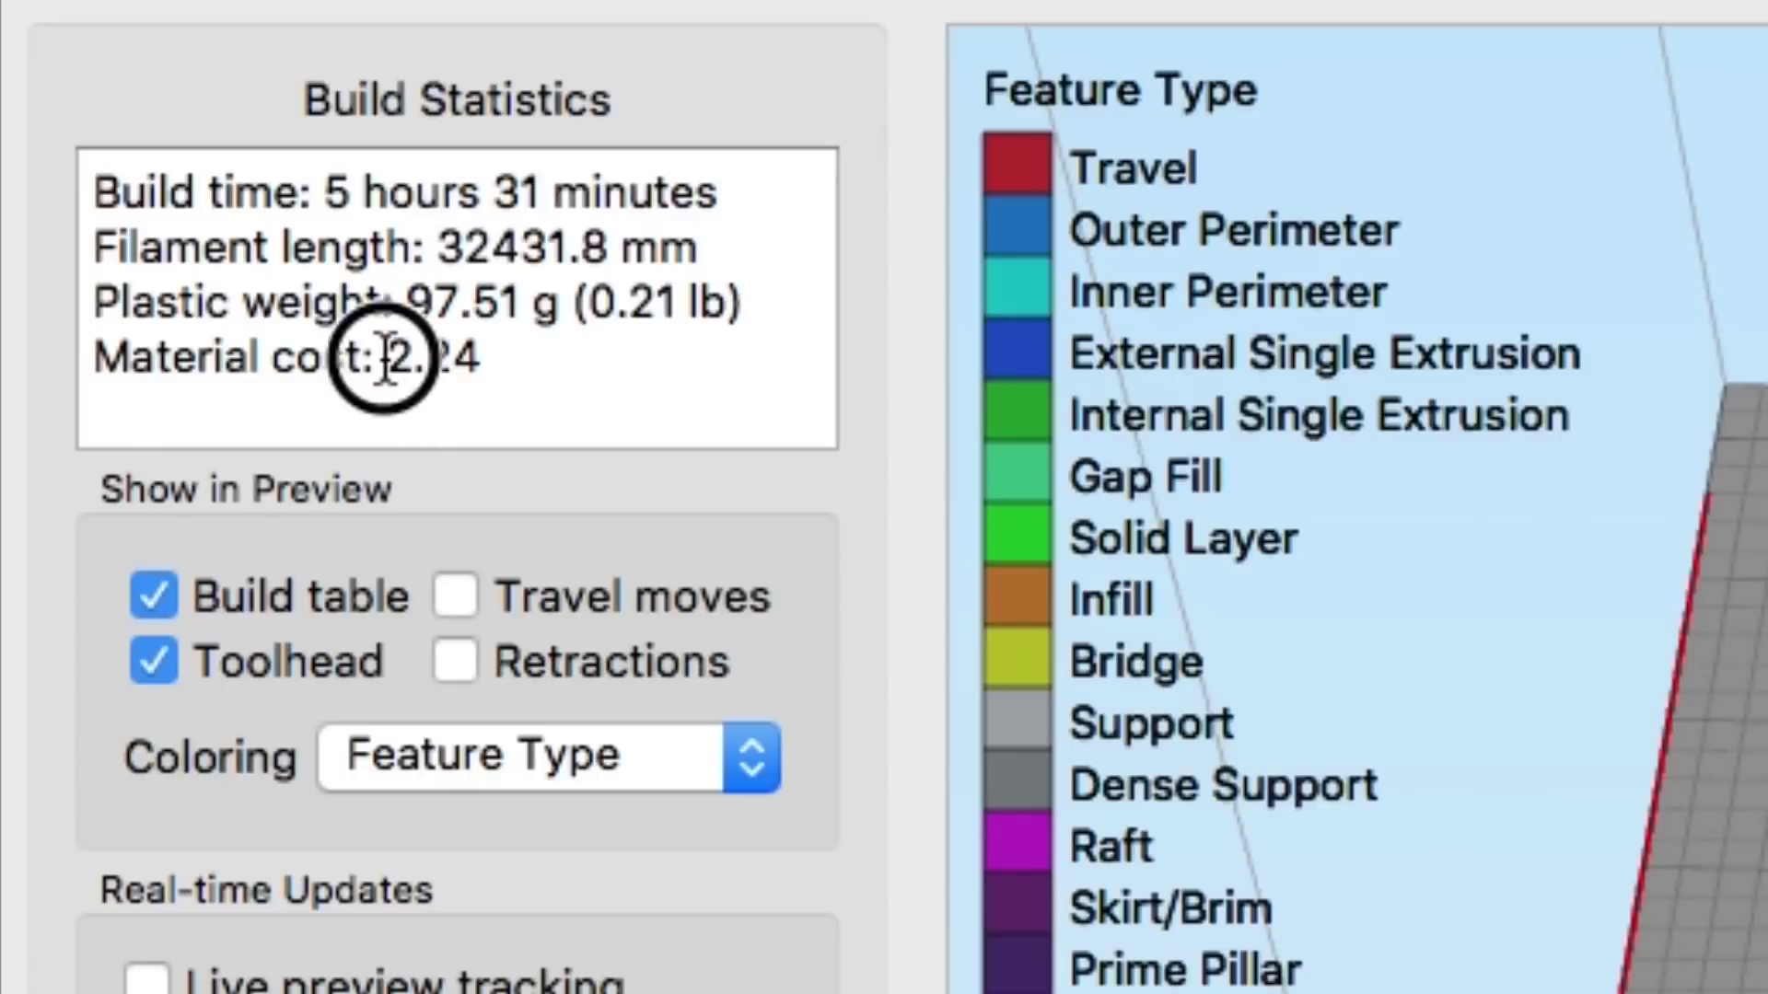
{"action": "left_click_drag", "start_coordinate": [385, 359], "coordinate": [482, 363]}
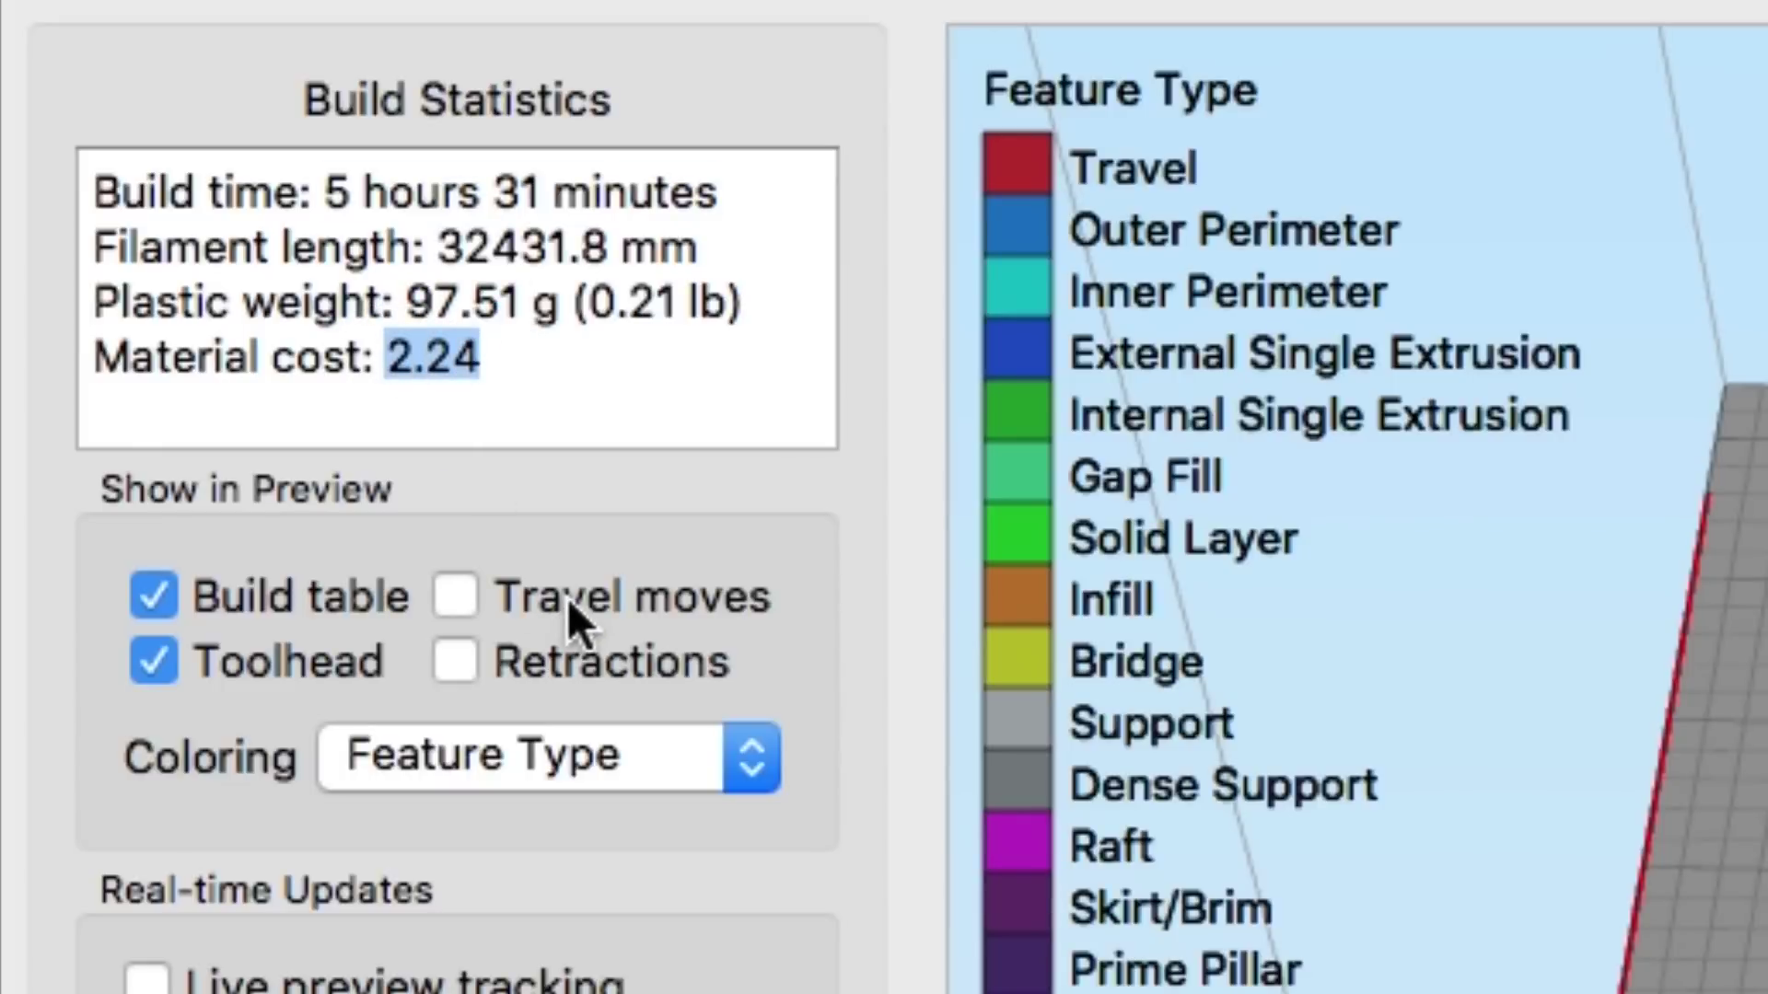